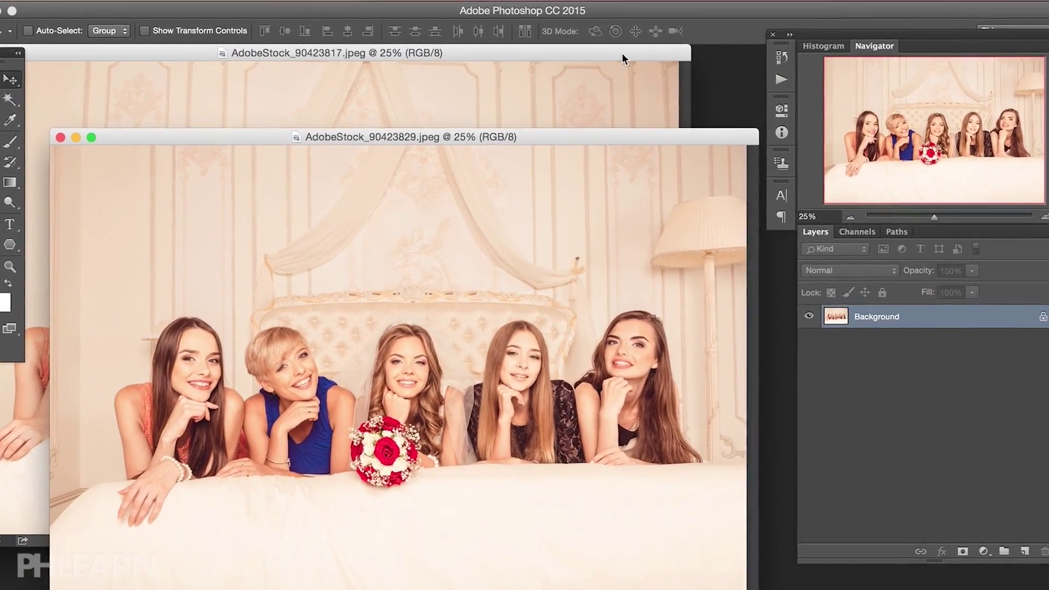
- Compare the women's poses and expressions by switching between the photos AdobeStock_90423829.jpeg and AdobeStock_90423817.jpeg
{"action": "left_click", "coordinate": [623, 56]}
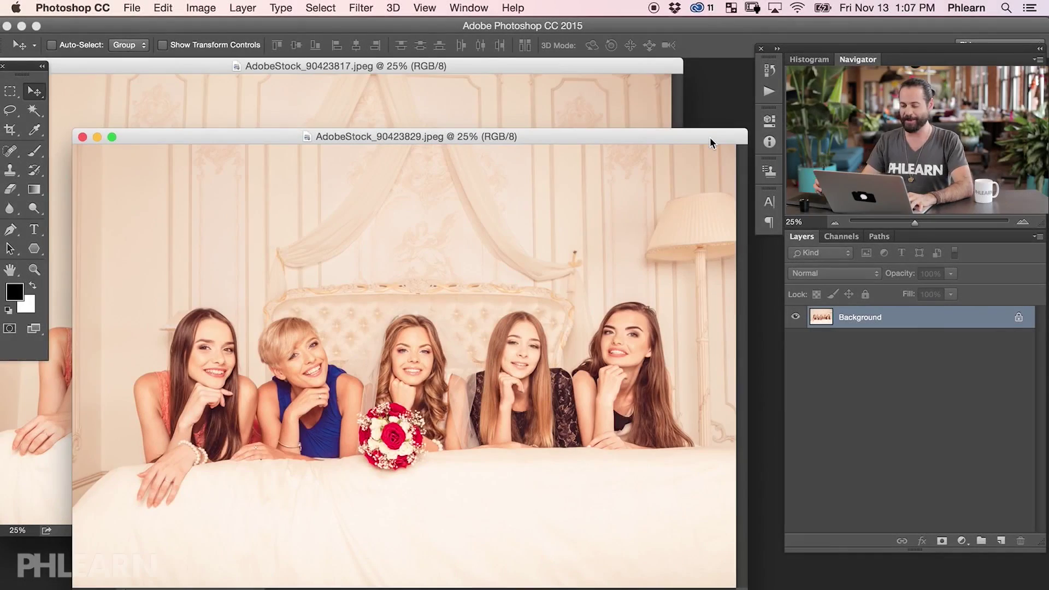
{"action": "mouse_move", "coordinate": [619, 134]}
{"action": "left_mouse_down"}
{"action": "mouse_move", "coordinate": [602, 142]}
{"action": "mouse_move", "coordinate": [620, 139]}
{"action": "mouse_move", "coordinate": [610, 137]}
{"action": "left_mouse_up"}
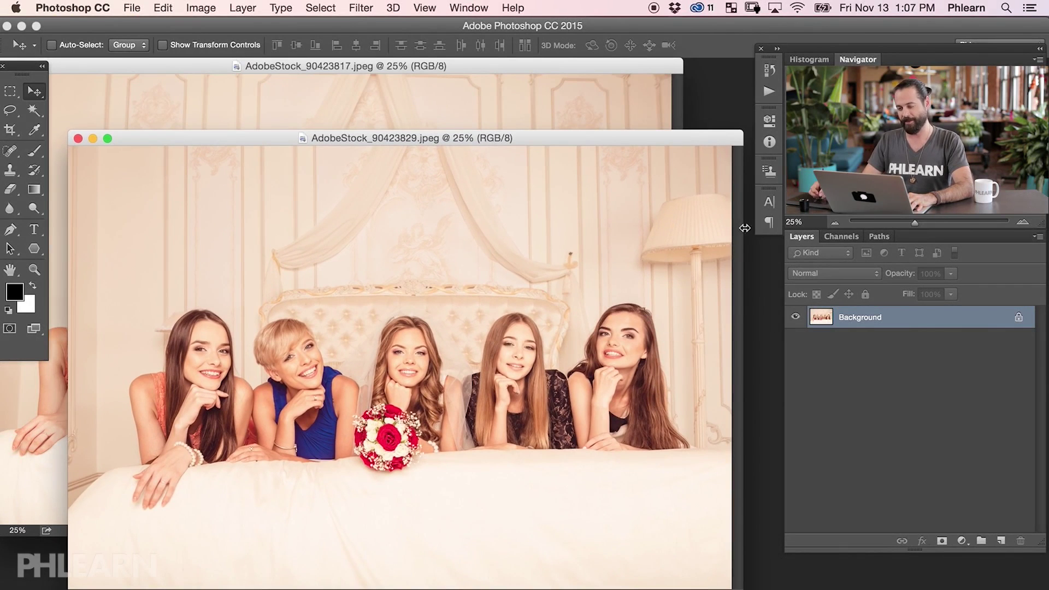
{"action": "left_click_drag", "start_coordinate": [690, 140], "coordinate": [692, 144]}
{"action": "left_click", "coordinate": [617, 67]}
{"action": "left_click_drag", "start_coordinate": [617, 67], "coordinate": [624, 68]}
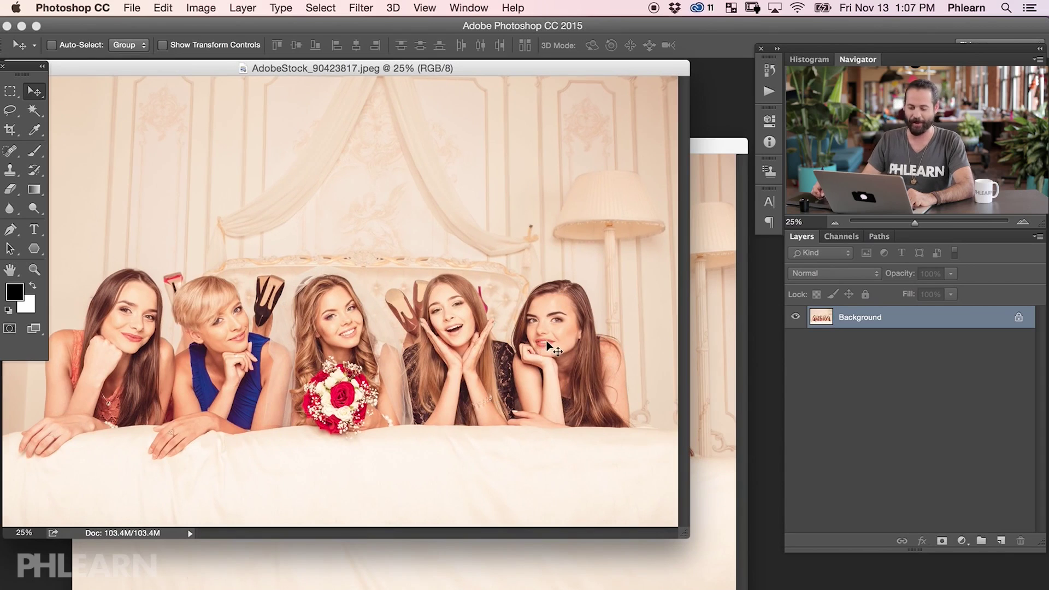
{"action": "left_click", "coordinate": [709, 154]}
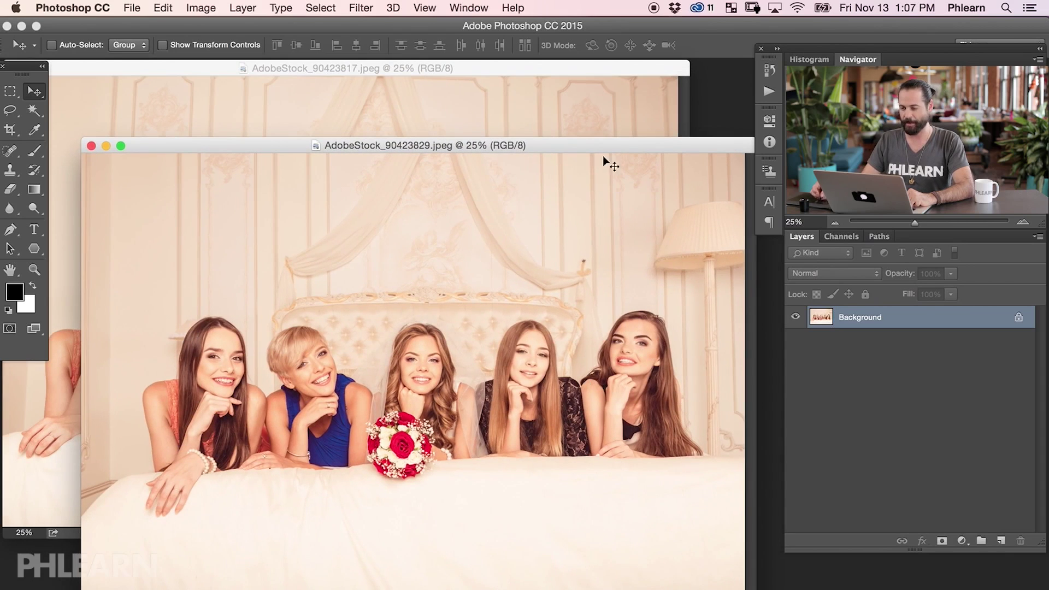
{"action": "left_click", "coordinate": [624, 67]}
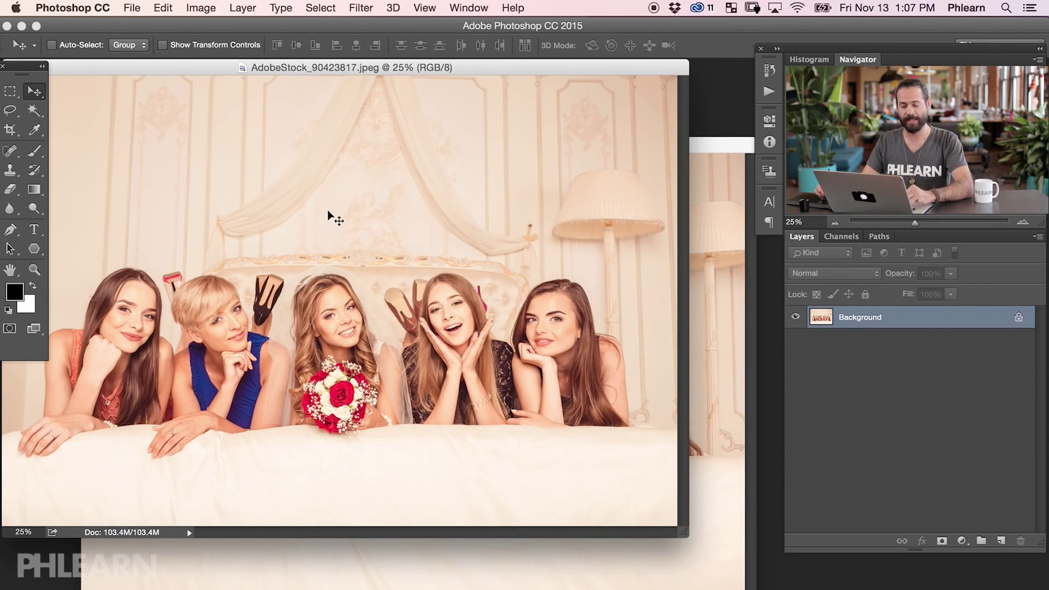
- Make a rectangular selection about 6.9 by 8.5 in around the rightmost woman in AdobeStock_90423817.jpeg
{"action": "left_click", "coordinate": [10, 92]}
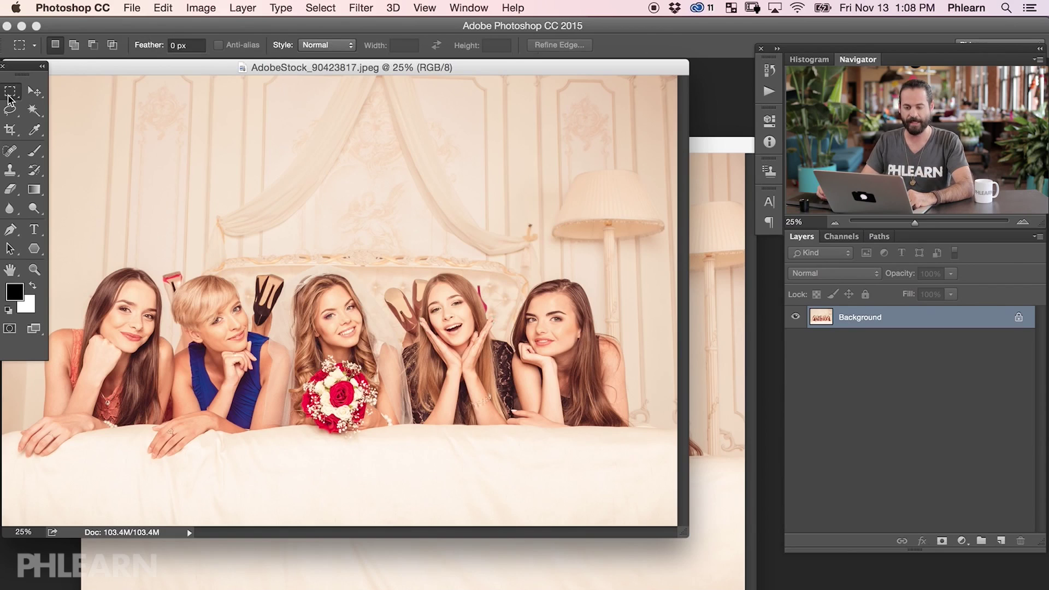
{"action": "left_click_drag", "start_coordinate": [475, 232], "coordinate": [640, 432]}
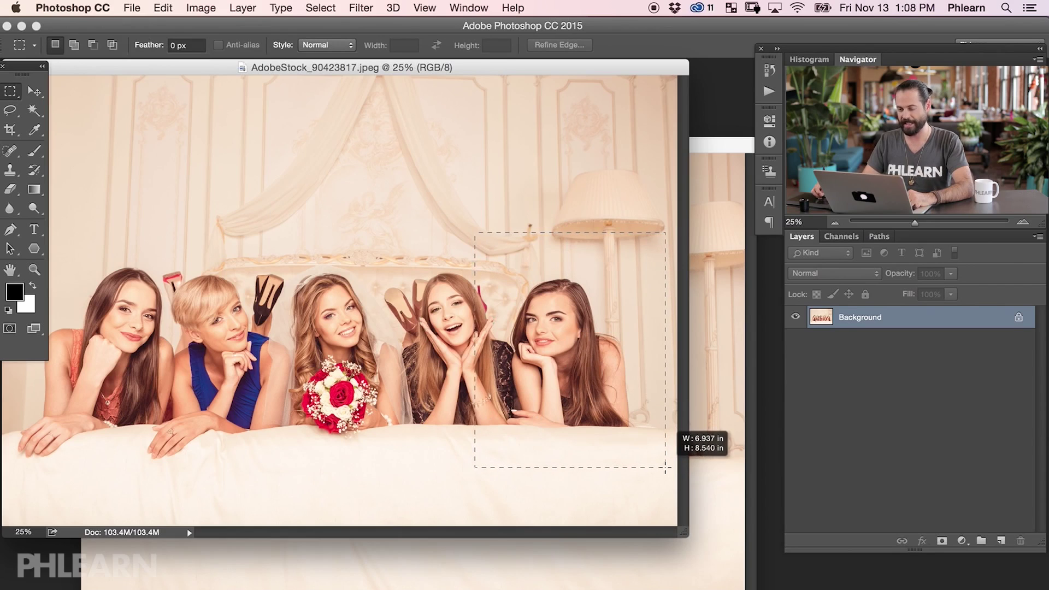
{"action": "left_click_drag", "start_coordinate": [665, 467], "coordinate": [663, 468]}
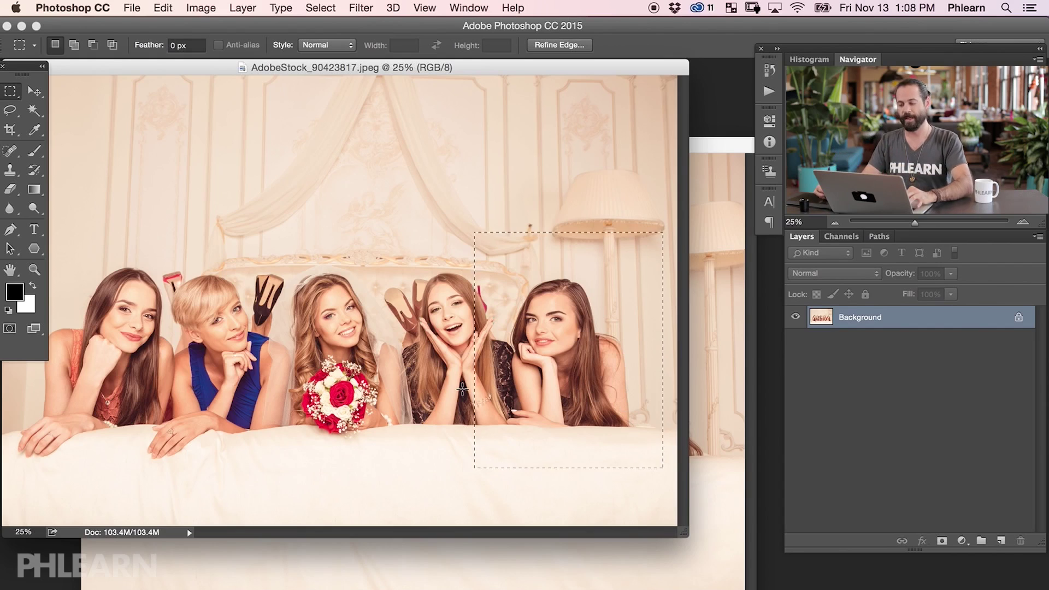
- Copy the selected woman into AdobeStock_90423829.jpeg as a new layer and show that document in full-screen mode
{"action": "key", "text": "super+minus"}
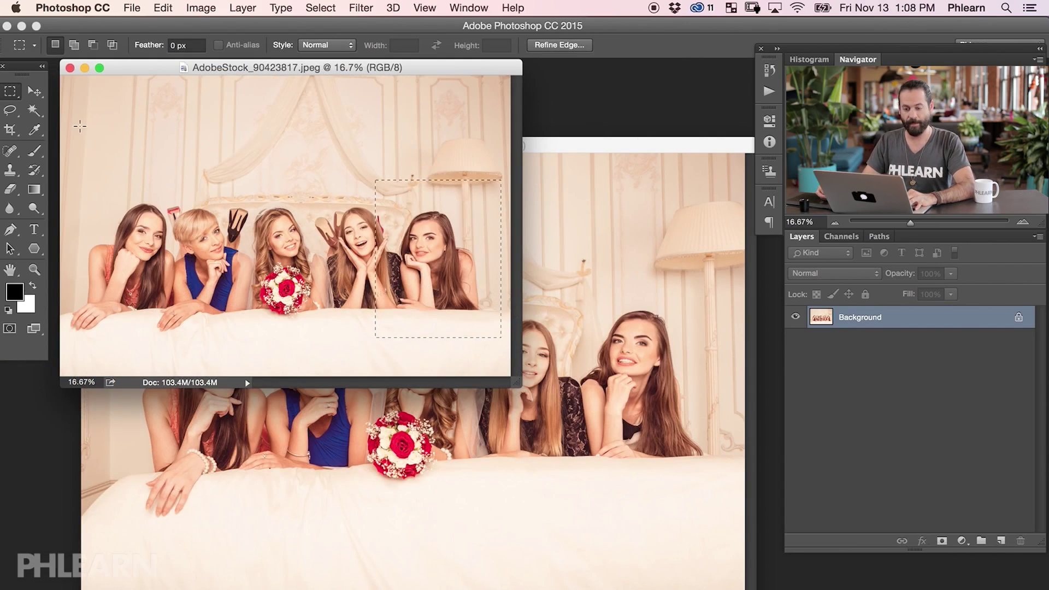
{"action": "left_click", "coordinate": [42, 94]}
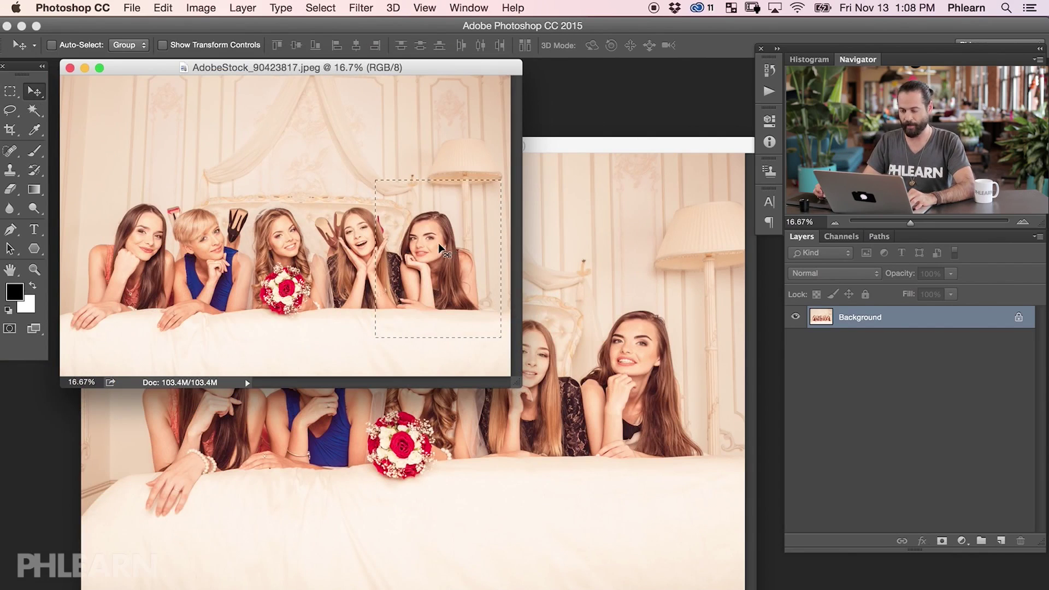
{"action": "left_click_drag", "start_coordinate": [431, 249], "coordinate": [566, 355]}
{"action": "left_click_drag", "start_coordinate": [625, 375], "coordinate": [607, 431]}
{"action": "key", "text": "f"}
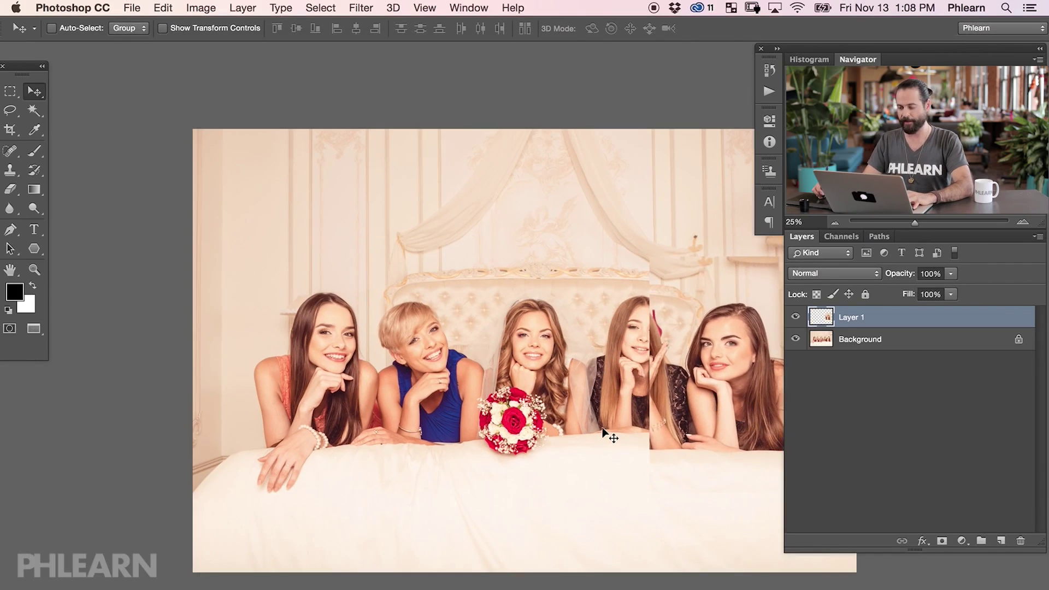
- Move the copied woman roughly over the rightmost woman in the group photo
{"action": "key", "text": "super+equal"}
{"action": "key", "text": "super+equal"}
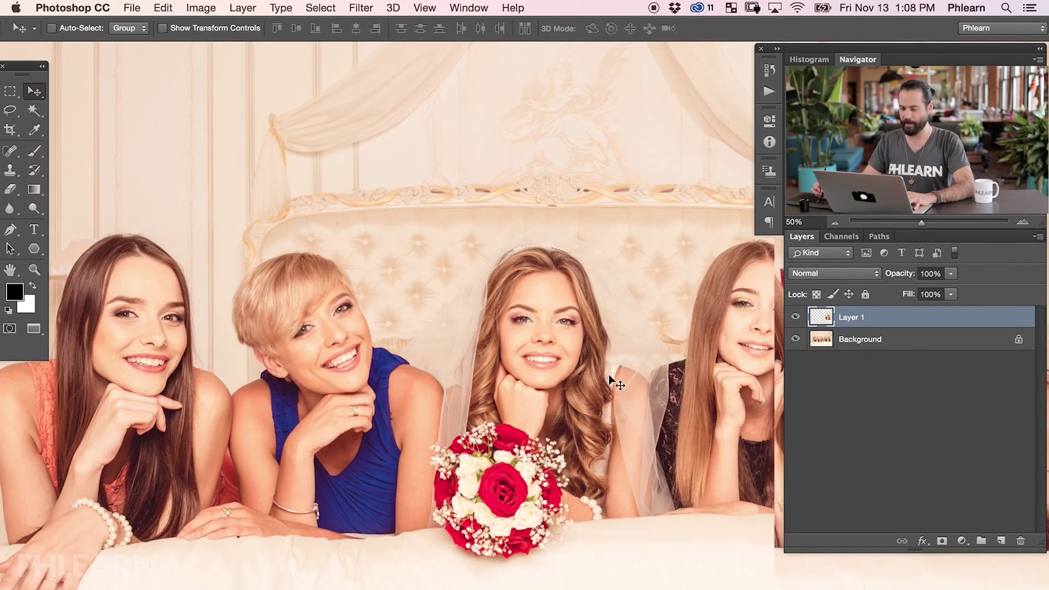
{"action": "left_click_drag", "start_coordinate": [607, 400], "coordinate": [291, 344]}
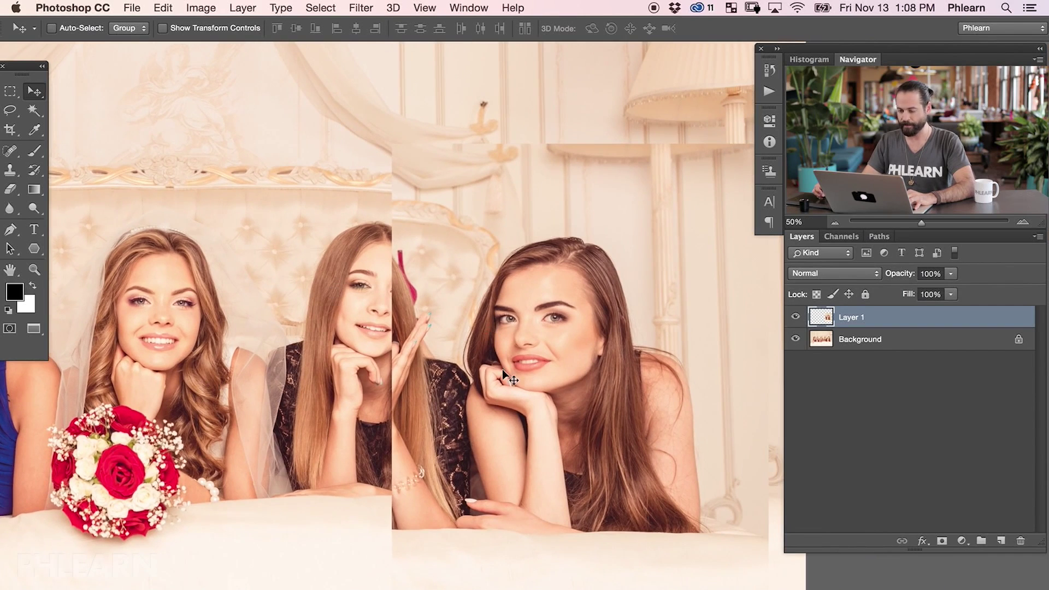
{"action": "left_click_drag", "start_coordinate": [577, 424], "coordinate": [596, 418]}
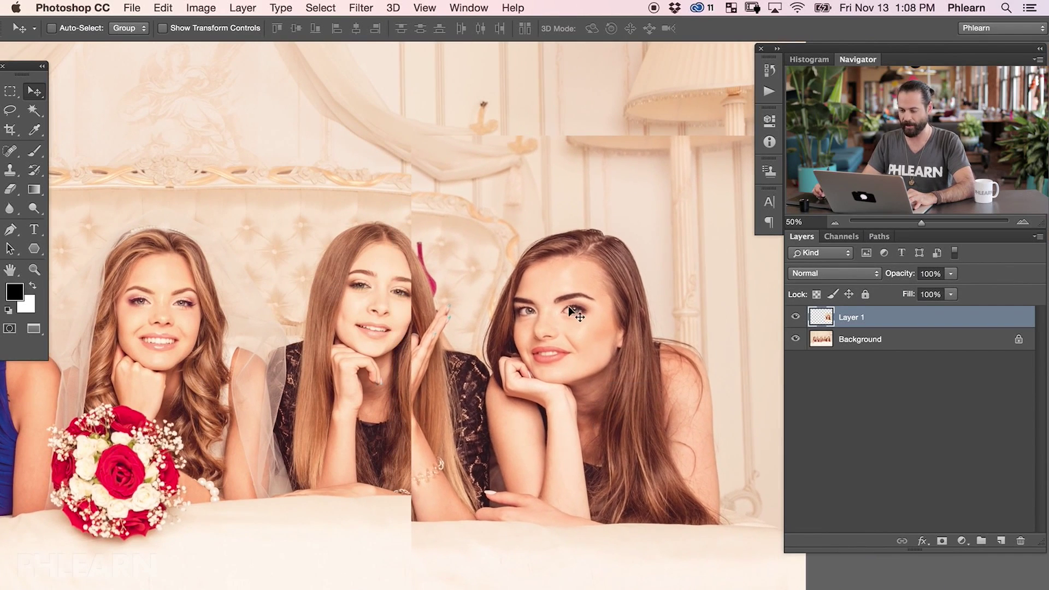
{"action": "mouse_move", "coordinate": [538, 339]}
{"action": "left_mouse_down"}
{"action": "mouse_move", "coordinate": [596, 341]}
{"action": "mouse_move", "coordinate": [521, 333]}
{"action": "left_mouse_up"}
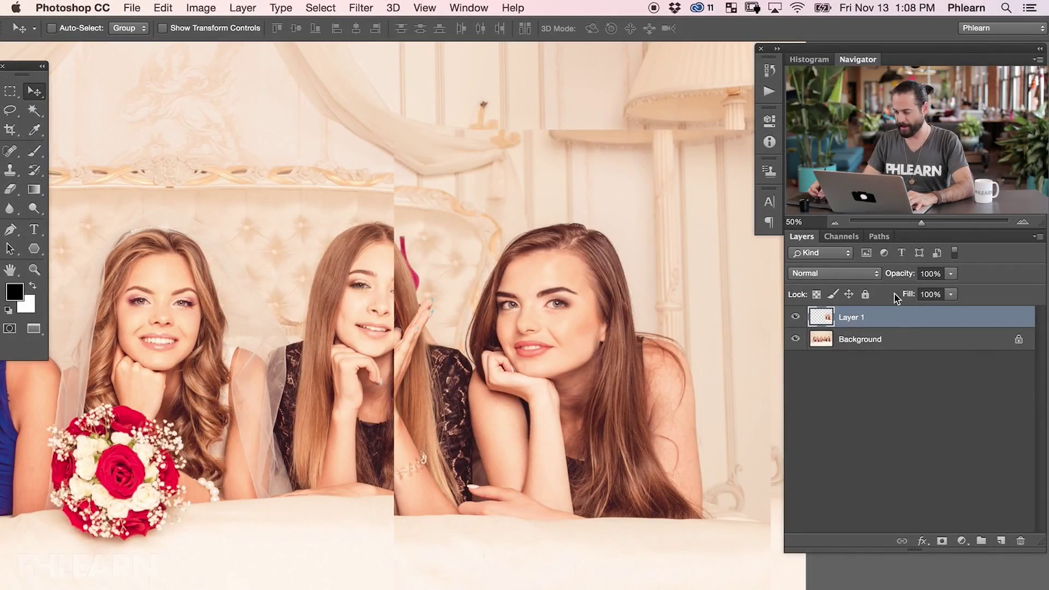
- Lower Layer 1's opacity to 65% and align the copied woman with the original one underneath
{"action": "left_click_drag", "start_coordinate": [896, 280], "coordinate": [877, 279]}
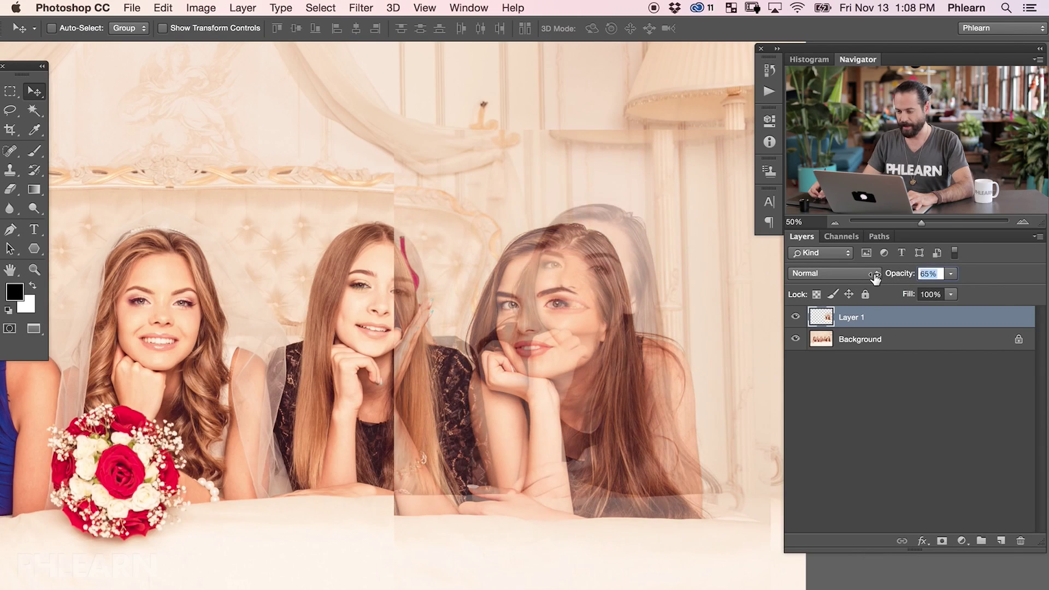
{"action": "left_click", "coordinate": [874, 273]}
{"action": "left_click", "coordinate": [681, 337]}
{"action": "left_click_drag", "start_coordinate": [637, 362], "coordinate": [658, 352]}
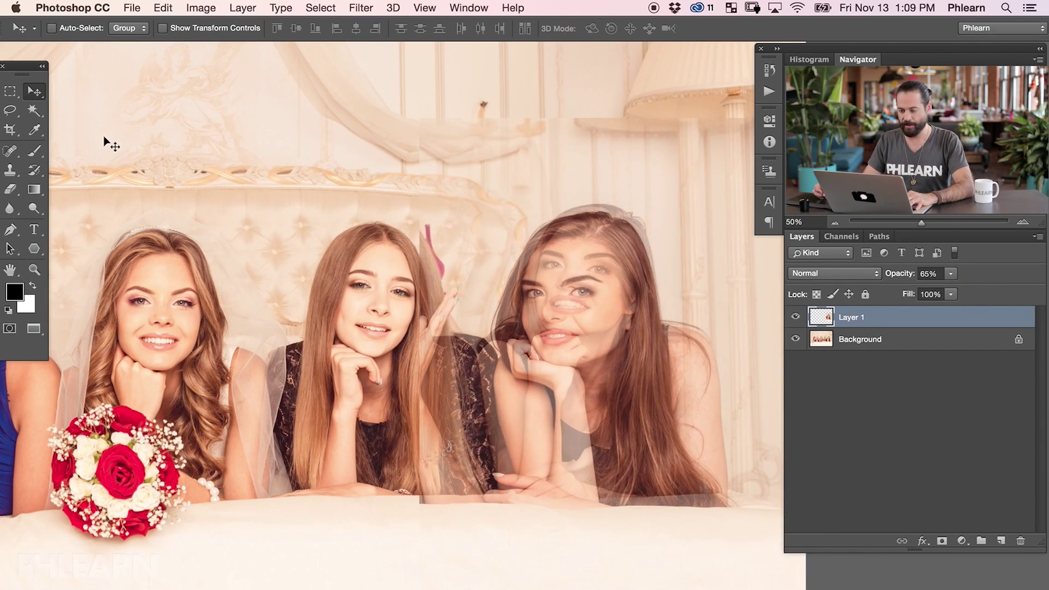
{"action": "left_click_drag", "start_coordinate": [599, 397], "coordinate": [630, 384]}
{"action": "left_click_drag", "start_coordinate": [645, 431], "coordinate": [626, 421]}
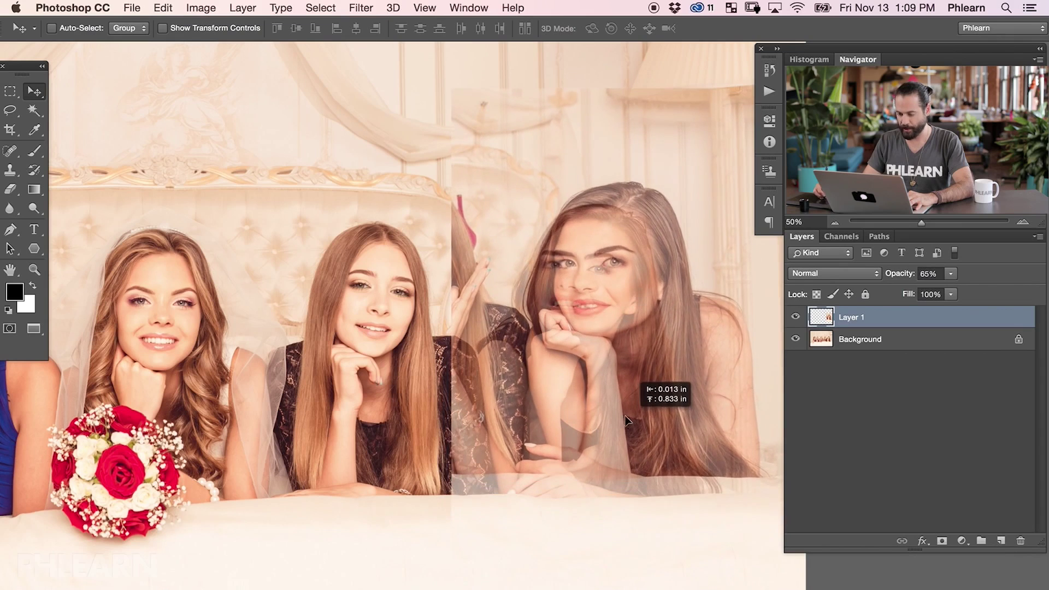
{"action": "left_click_drag", "start_coordinate": [654, 455], "coordinate": [607, 459]}
{"action": "left_click_drag", "start_coordinate": [527, 356], "coordinate": [578, 376]}
- Scale Layer 1 down slightly with Free Transform and shift it so the woman rests on the bed edge
{"action": "scroll", "coordinate": [610, 375], "scroll_direction": "right", "scroll_amount": 3}
{"action": "key", "text": "super"}
{"action": "key", "text": "super+t"}
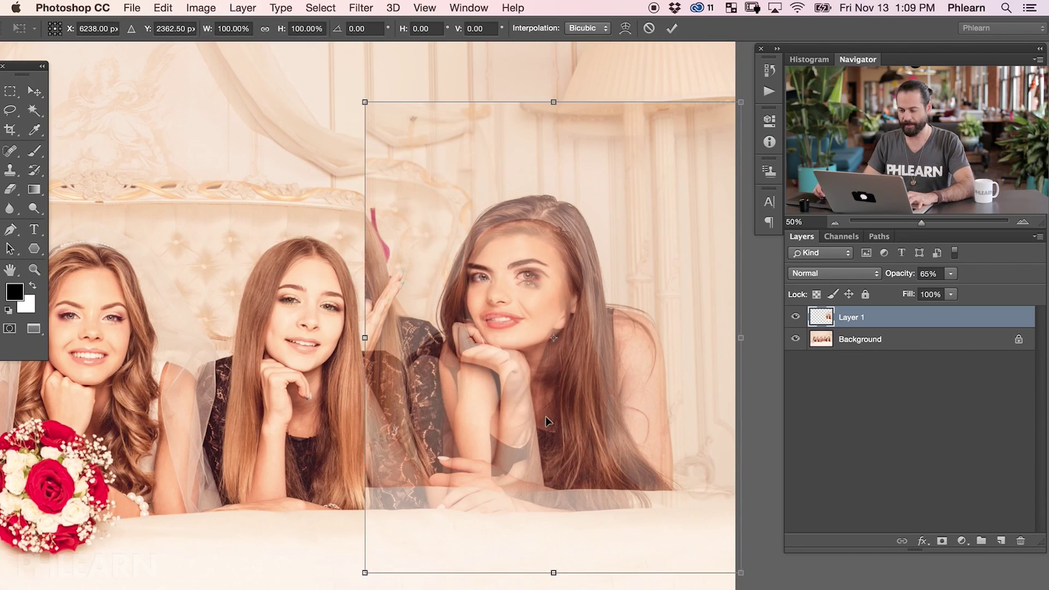
{"action": "scroll", "coordinate": [546, 420], "scroll_direction": "right", "scroll_amount": 3}
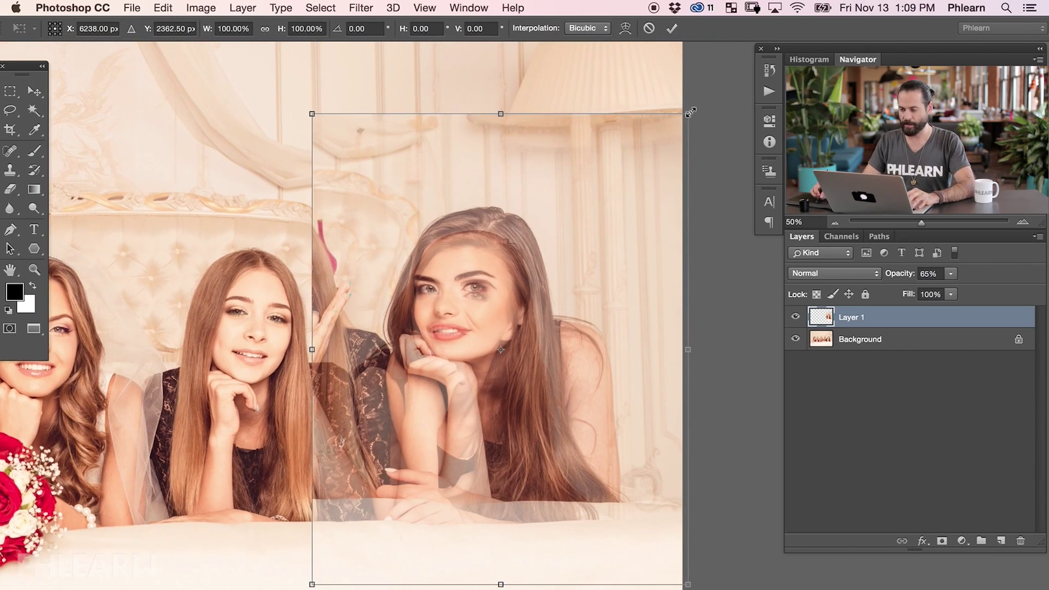
{"action": "left_click_drag", "start_coordinate": [688, 116], "coordinate": [668, 136]}
{"action": "left_click_drag", "start_coordinate": [544, 366], "coordinate": [544, 454]}
{"action": "left_click_drag", "start_coordinate": [498, 519], "coordinate": [465, 520]}
{"action": "left_click_drag", "start_coordinate": [346, 389], "coordinate": [348, 389]}
{"action": "key", "text": "Return"}
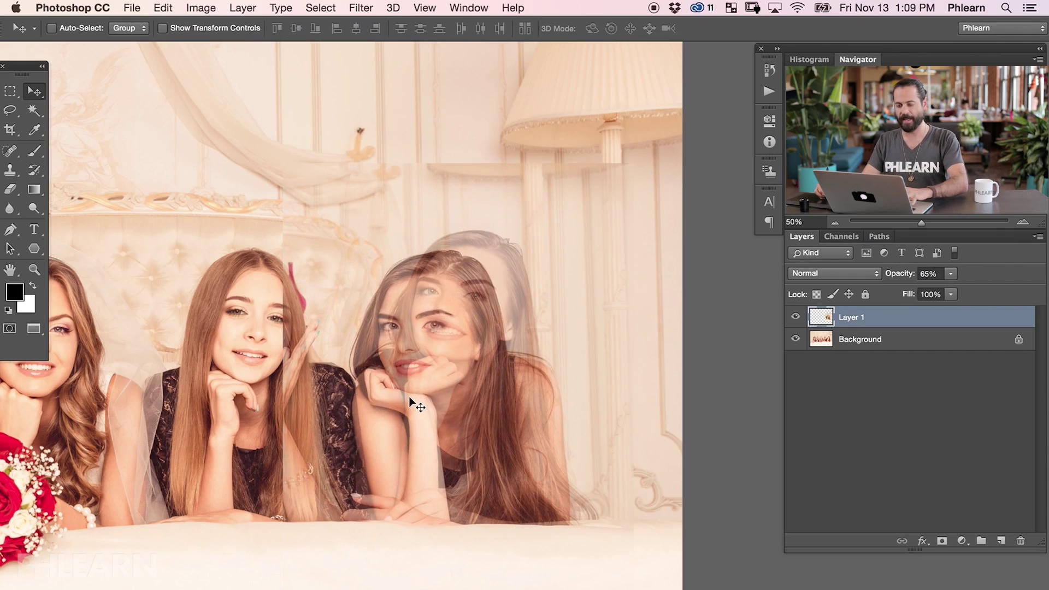
- Cover the original rightmost woman with Layer 1 at 100% opacity and give the layer a mask
{"action": "key", "text": "super+plus"}
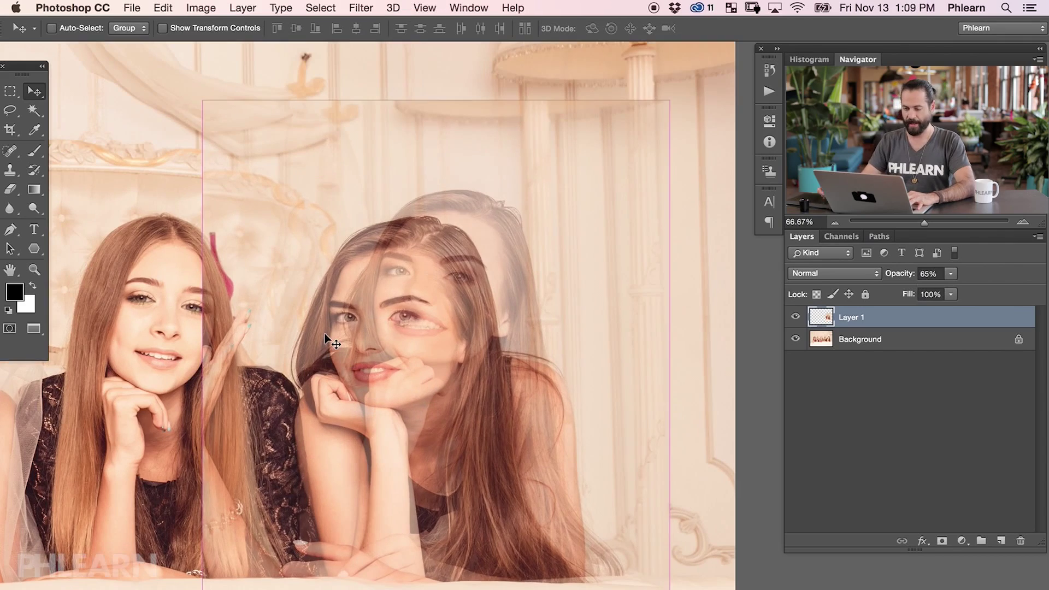
{"action": "left_click_drag", "start_coordinate": [480, 450], "coordinate": [553, 417]}
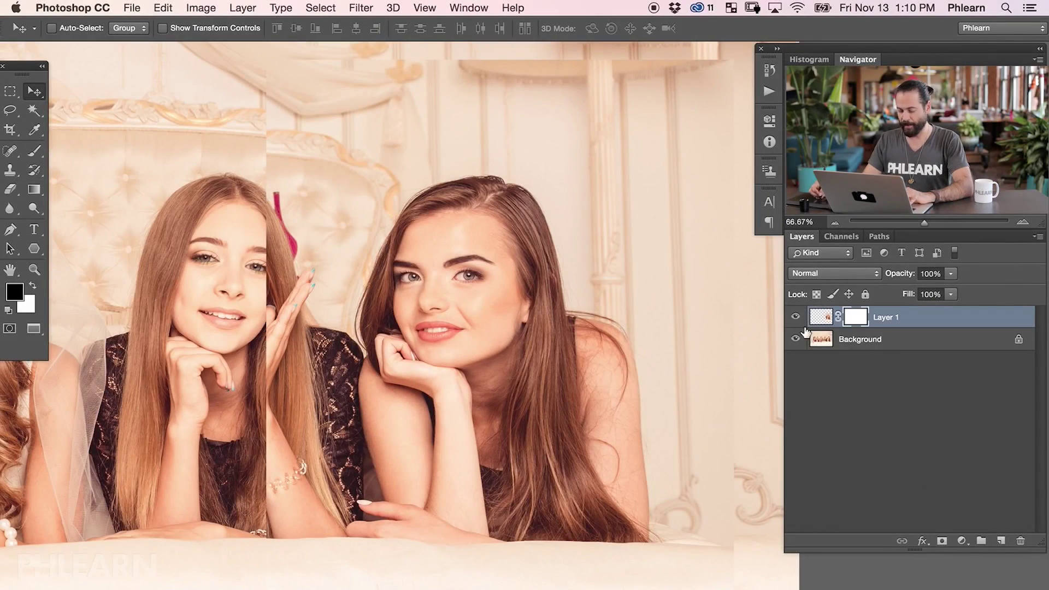
- Paint black on Layer 1's mask with a soft 169 px brush at 20% flow to reveal the neighbouring woman's hair and sleeve
{"action": "key", "text": "b"}
{"action": "left_click_drag", "start_coordinate": [352, 285], "coordinate": [369, 285]}
{"action": "left_click_drag", "start_coordinate": [196, 321], "coordinate": [198, 322]}
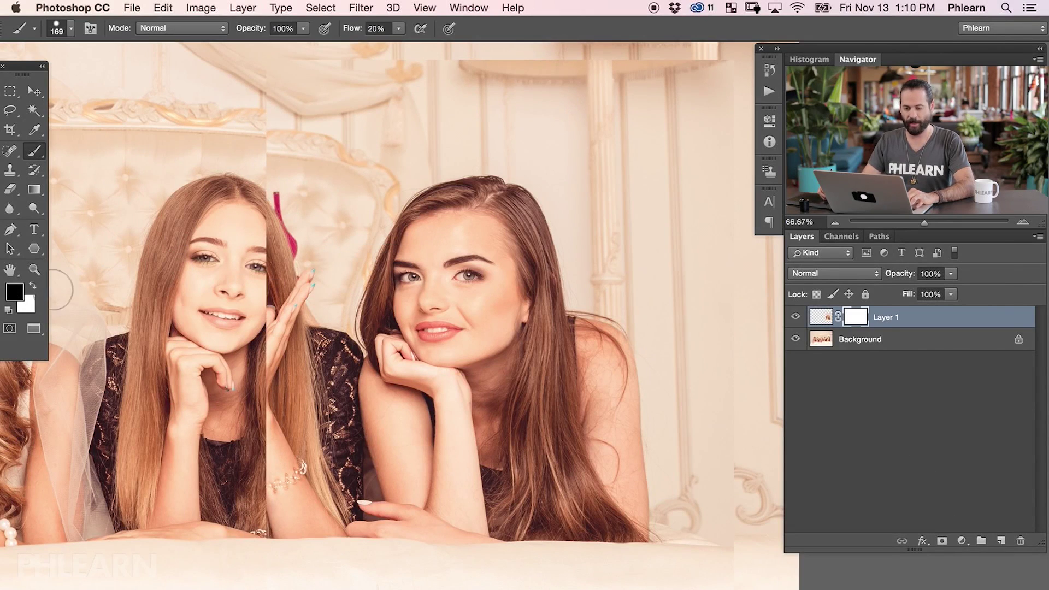
{"action": "scroll", "coordinate": [382, 301], "scroll_direction": "left", "scroll_amount": 3}
{"action": "scroll", "coordinate": [382, 301], "scroll_direction": "up", "scroll_amount": 1}
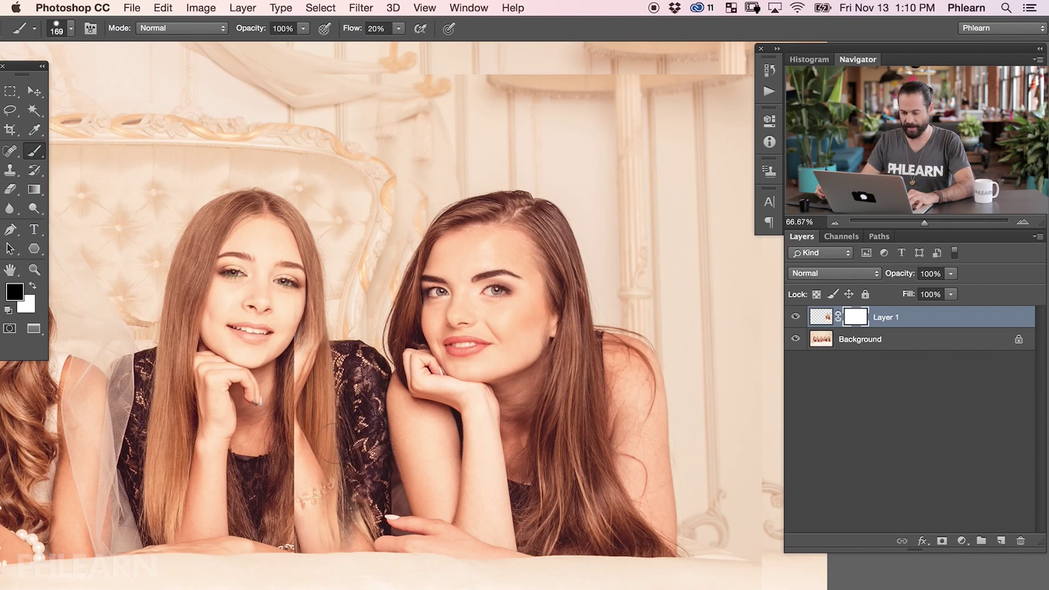
{"action": "left_click_drag", "start_coordinate": [337, 536], "coordinate": [309, 309]}
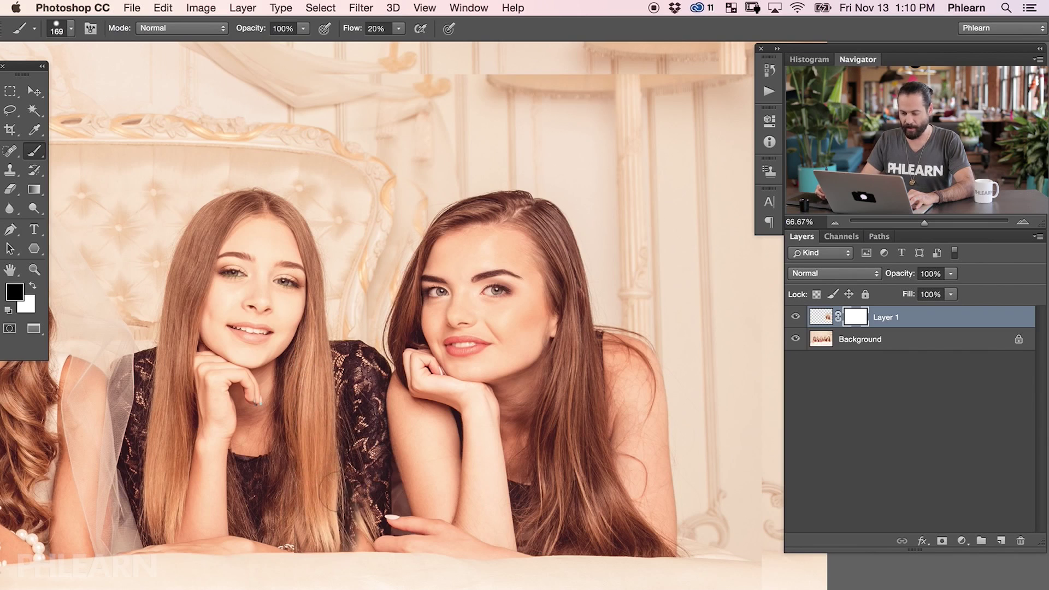
- Inspect the mask blend at the lace shoulder up close by toggling Layer 1's visibility
{"action": "key", "text": "super+equal"}
{"action": "key", "text": "super+equal"}
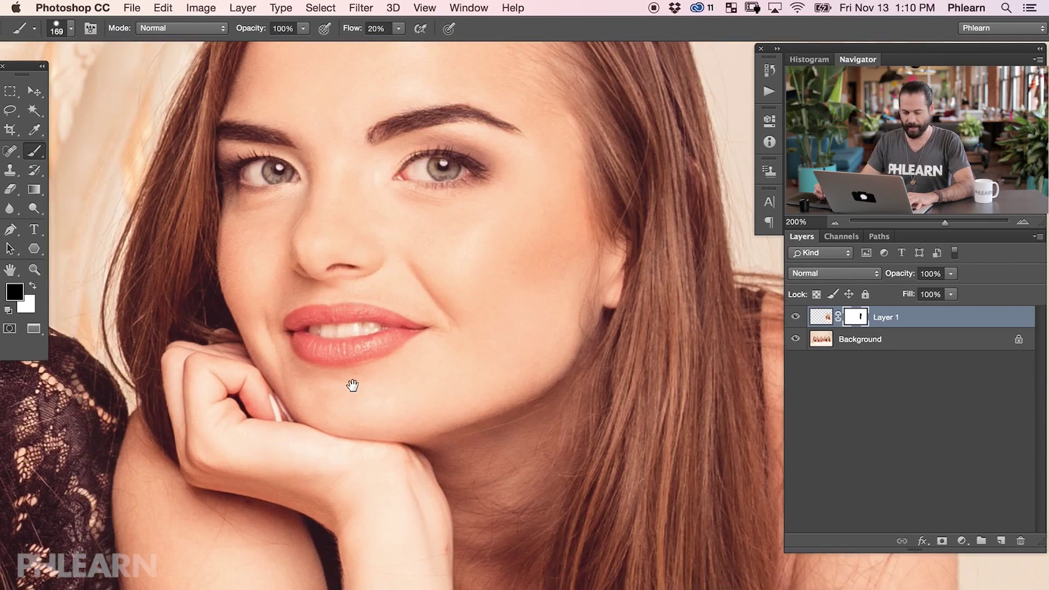
{"action": "left_click_drag", "start_coordinate": [344, 410], "coordinate": [649, 234]}
{"action": "left_click", "coordinate": [797, 317]}
{"action": "left_click", "coordinate": [790, 321]}
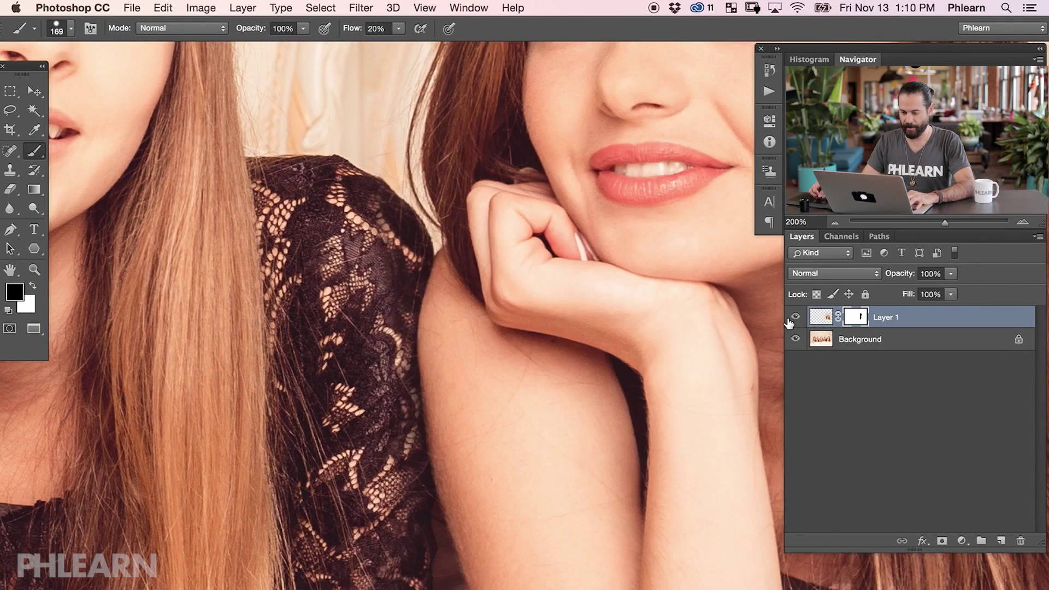
{"action": "left_click", "coordinate": [797, 318]}
{"action": "left_click", "coordinate": [796, 318]}
- Refine Layer 1's mask along the lace sleeve beside the replaced woman's arm with a 46 px black brush
{"action": "left_click_drag", "start_coordinate": [365, 249], "coordinate": [356, 249]}
{"action": "mouse_move", "coordinate": [384, 246]}
{"action": "left_mouse_down"}
{"action": "mouse_move", "coordinate": [354, 254]}
{"action": "mouse_move", "coordinate": [364, 236]}
{"action": "left_mouse_up"}
{"action": "key", "text": "x"}
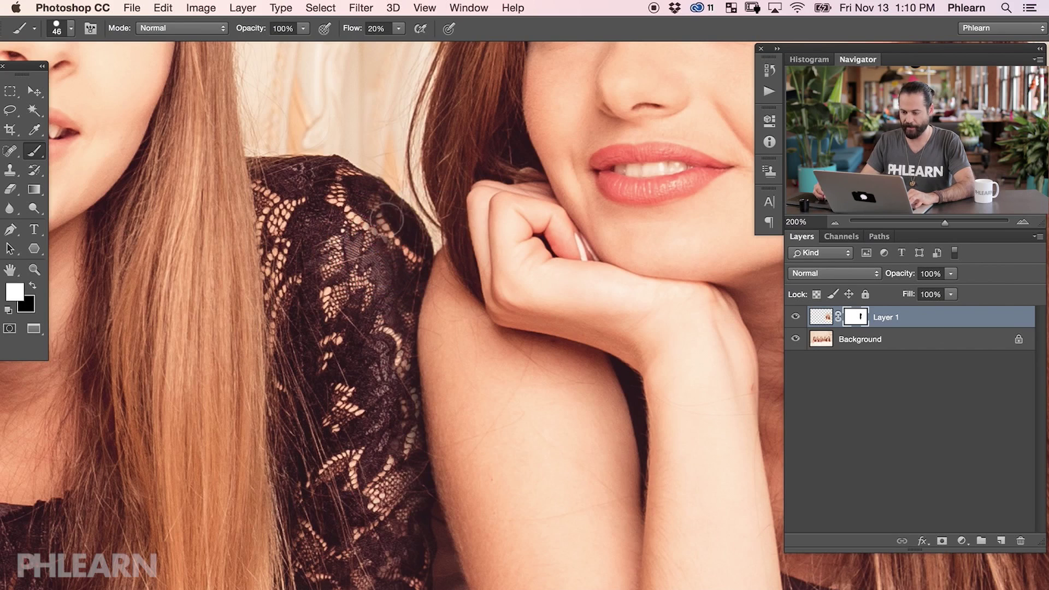
{"action": "key", "text": "x"}
{"action": "scroll", "coordinate": [370, 344], "scroll_direction": "down", "scroll_amount": 5}
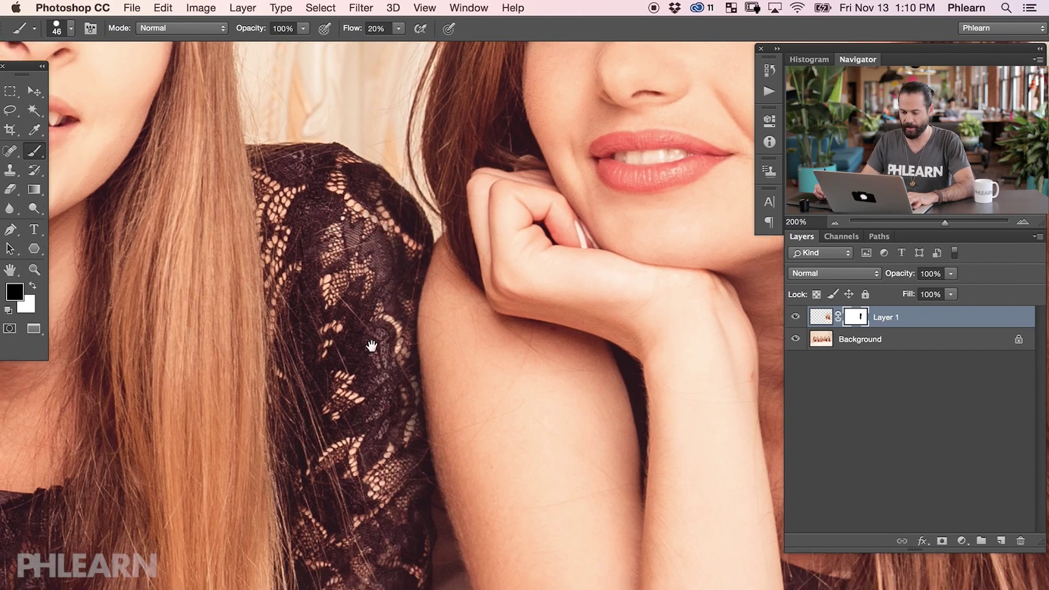
{"action": "mouse_move", "coordinate": [367, 519]}
{"action": "left_mouse_down"}
{"action": "mouse_move", "coordinate": [365, 568]}
{"action": "mouse_move", "coordinate": [368, 541]}
{"action": "mouse_move", "coordinate": [364, 554]}
{"action": "mouse_move", "coordinate": [344, 480]}
{"action": "mouse_move", "coordinate": [347, 571]}
{"action": "left_mouse_up"}
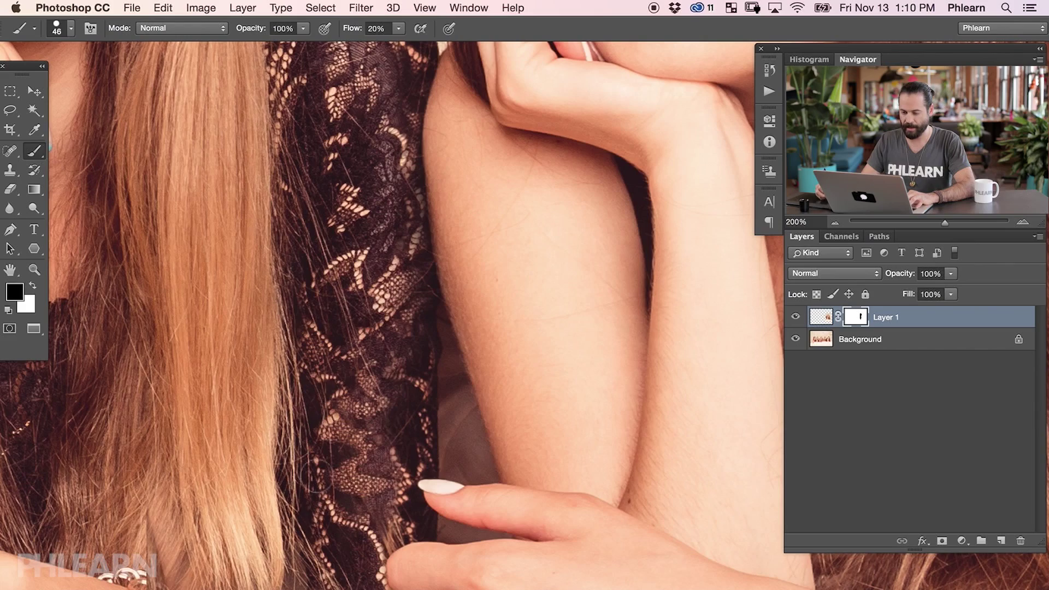
{"action": "left_click_drag", "start_coordinate": [302, 292], "coordinate": [342, 351]}
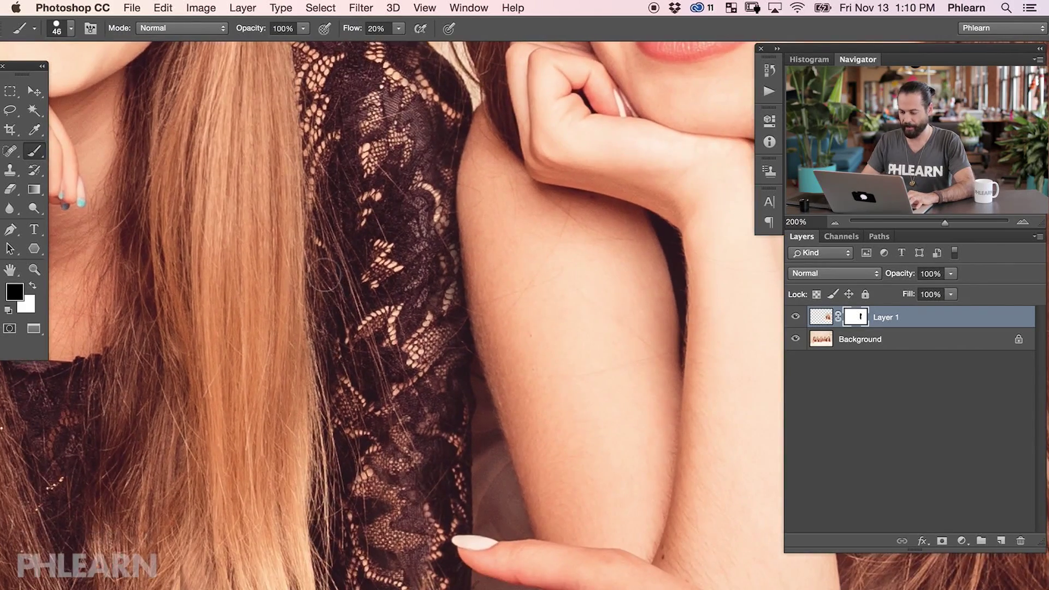
- Check the blend between the two women at 100% zoom with Layer 1 hidden and shown
{"action": "key", "text": "super+minus"}
{"action": "left_click_drag", "start_coordinate": [510, 379], "coordinate": [497, 381]}
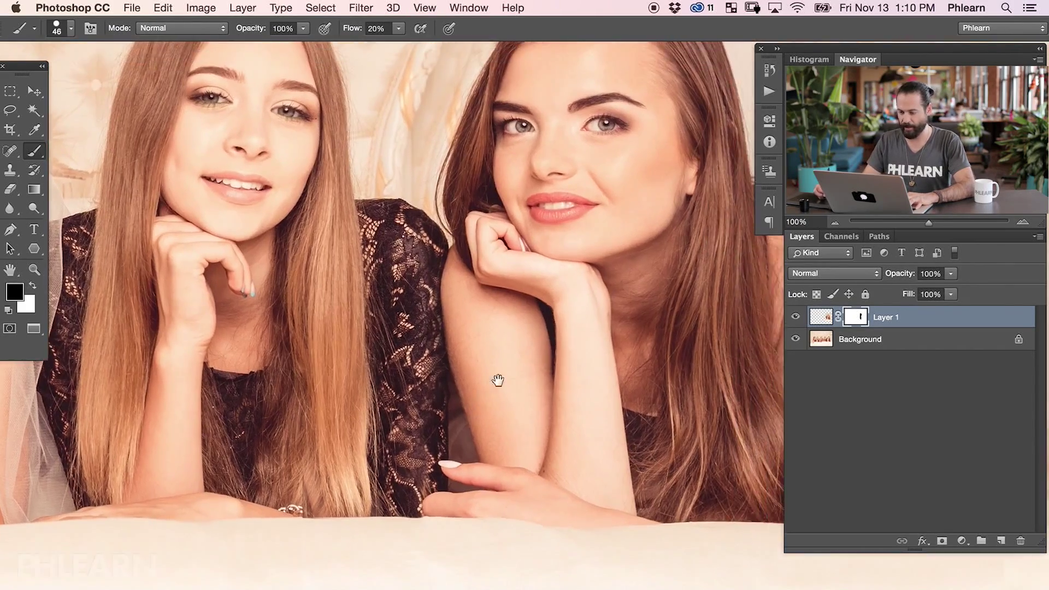
{"action": "left_click", "coordinate": [795, 317]}
{"action": "left_click", "coordinate": [795, 317]}
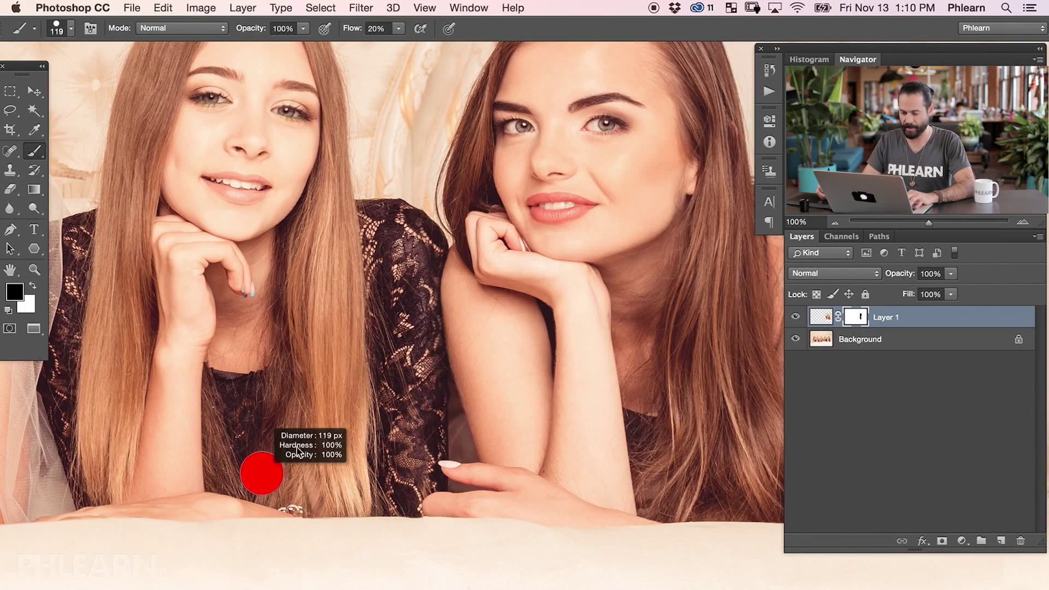
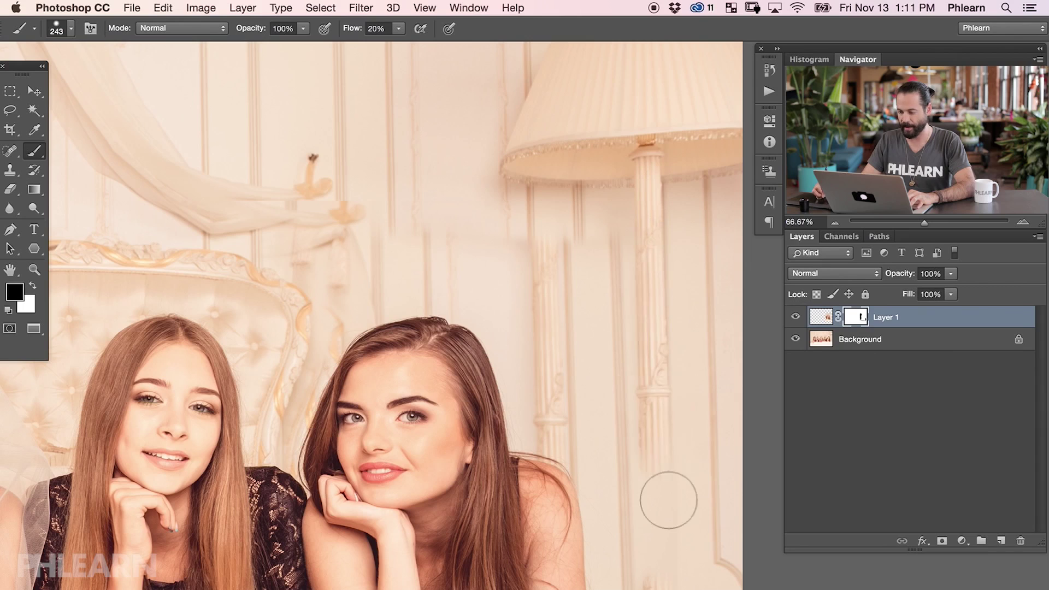
- Paint black on Layer 1's mask around the replaced woman's head and shoulder to bring back the original wall and lamp column
{"action": "mouse_move", "coordinate": [619, 348]}
{"action": "left_mouse_down"}
{"action": "mouse_move", "coordinate": [543, 223]}
{"action": "mouse_move", "coordinate": [536, 288]}
{"action": "left_mouse_up"}
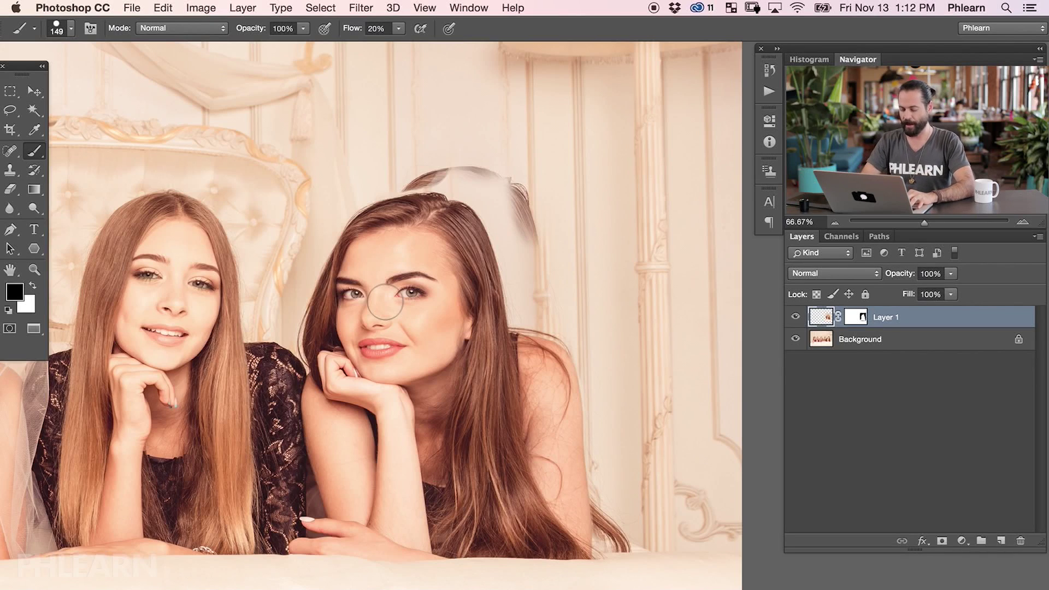
- Add a new layer and clone wall panelling over the leftover hair above the woman's head at 100% flow
{"action": "key", "text": "alt+shift+super+n"}
{"action": "key", "text": "s"}
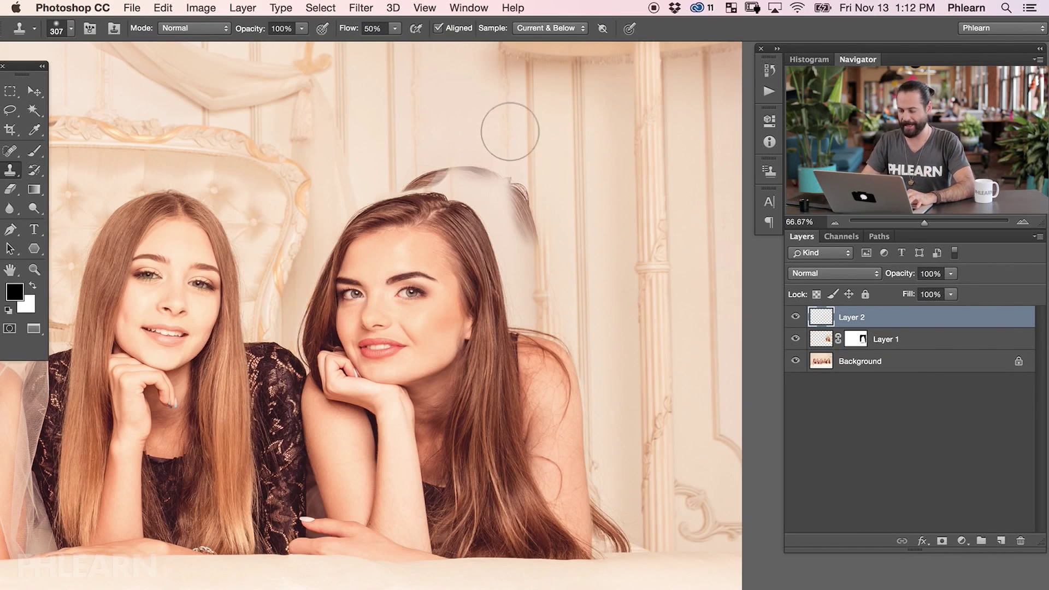
{"action": "key", "text": "super+1"}
{"action": "left_click_drag", "start_coordinate": [466, 285], "coordinate": [515, 438]}
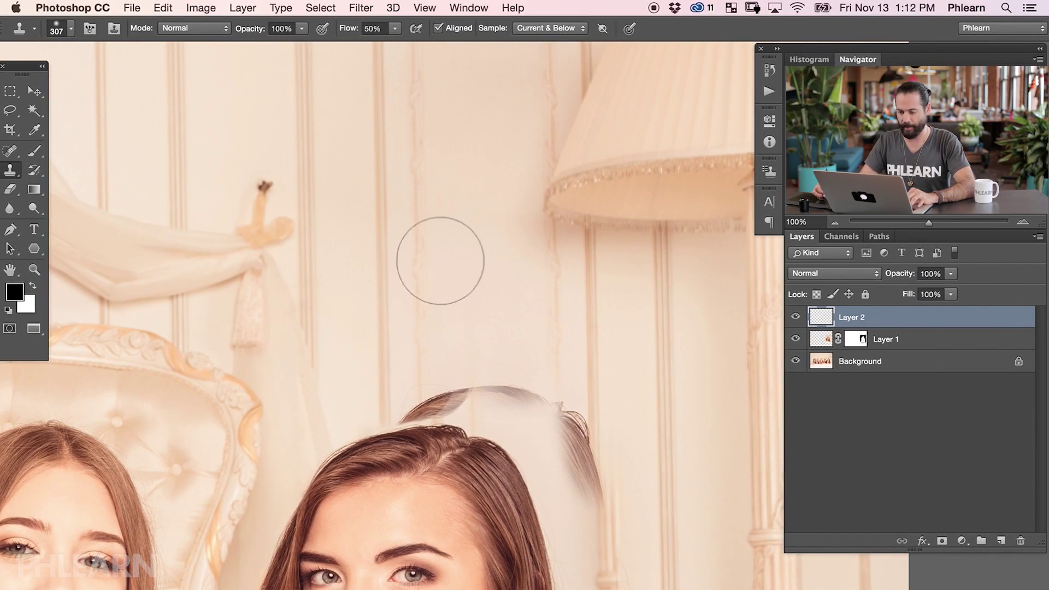
{"action": "left_click_drag", "start_coordinate": [453, 253], "coordinate": [426, 254]}
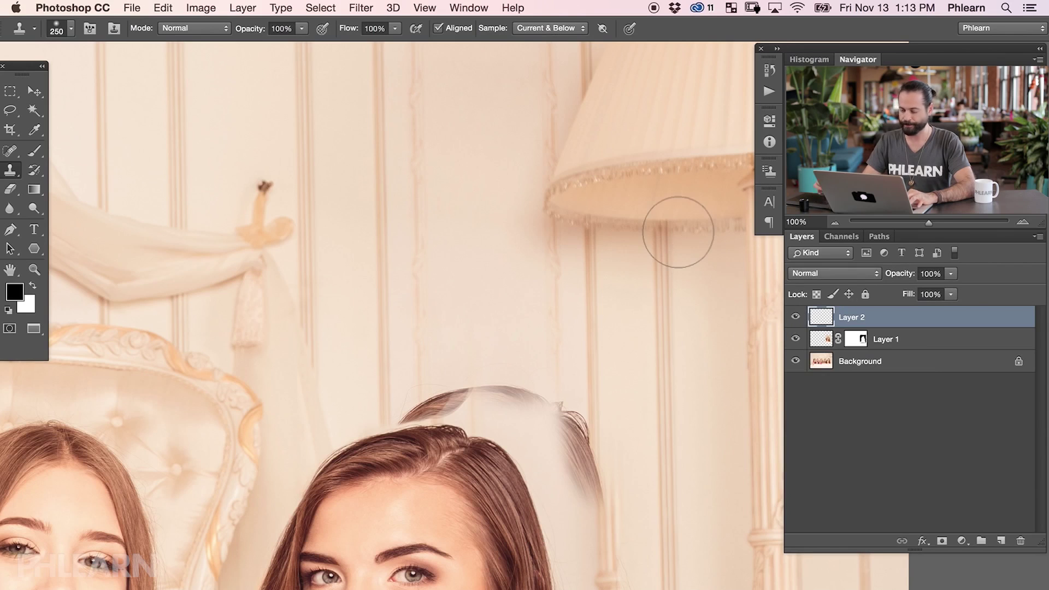
{"action": "key", "text": "super+equal"}
{"action": "left_click", "coordinate": [388, 175], "text": "alt"}
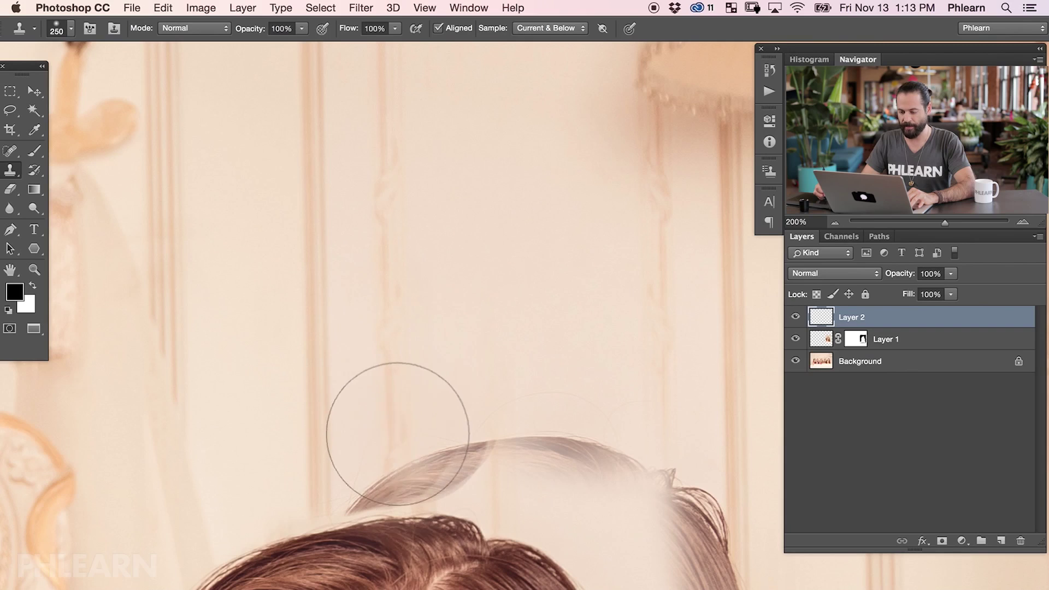
{"action": "mouse_move", "coordinate": [398, 421]}
{"action": "left_mouse_down"}
{"action": "mouse_move", "coordinate": [349, 439]}
{"action": "mouse_move", "coordinate": [372, 419]}
{"action": "mouse_move", "coordinate": [396, 435]}
{"action": "mouse_move", "coordinate": [396, 458]}
{"action": "mouse_move", "coordinate": [493, 440]}
{"action": "mouse_move", "coordinate": [491, 429]}
{"action": "mouse_move", "coordinate": [536, 406]}
{"action": "mouse_move", "coordinate": [552, 419]}
{"action": "mouse_move", "coordinate": [506, 445]}
{"action": "mouse_move", "coordinate": [465, 445]}
{"action": "mouse_move", "coordinate": [458, 461]}
{"action": "mouse_move", "coordinate": [402, 462]}
{"action": "mouse_move", "coordinate": [328, 486]}
{"action": "mouse_move", "coordinate": [435, 460]}
{"action": "mouse_move", "coordinate": [518, 482]}
{"action": "mouse_move", "coordinate": [473, 465]}
{"action": "mouse_move", "coordinate": [339, 478]}
{"action": "mouse_move", "coordinate": [556, 459]}
{"action": "mouse_move", "coordinate": [555, 442]}
{"action": "mouse_move", "coordinate": [675, 529]}
{"action": "mouse_move", "coordinate": [641, 466]}
{"action": "mouse_move", "coordinate": [643, 440]}
{"action": "mouse_move", "coordinate": [619, 423]}
{"action": "mouse_move", "coordinate": [654, 470]}
{"action": "mouse_move", "coordinate": [665, 533]}
{"action": "mouse_move", "coordinate": [701, 517]}
{"action": "mouse_move", "coordinate": [692, 509]}
{"action": "mouse_move", "coordinate": [681, 531]}
{"action": "mouse_move", "coordinate": [685, 551]}
{"action": "mouse_move", "coordinate": [494, 375]}
{"action": "left_mouse_up"}
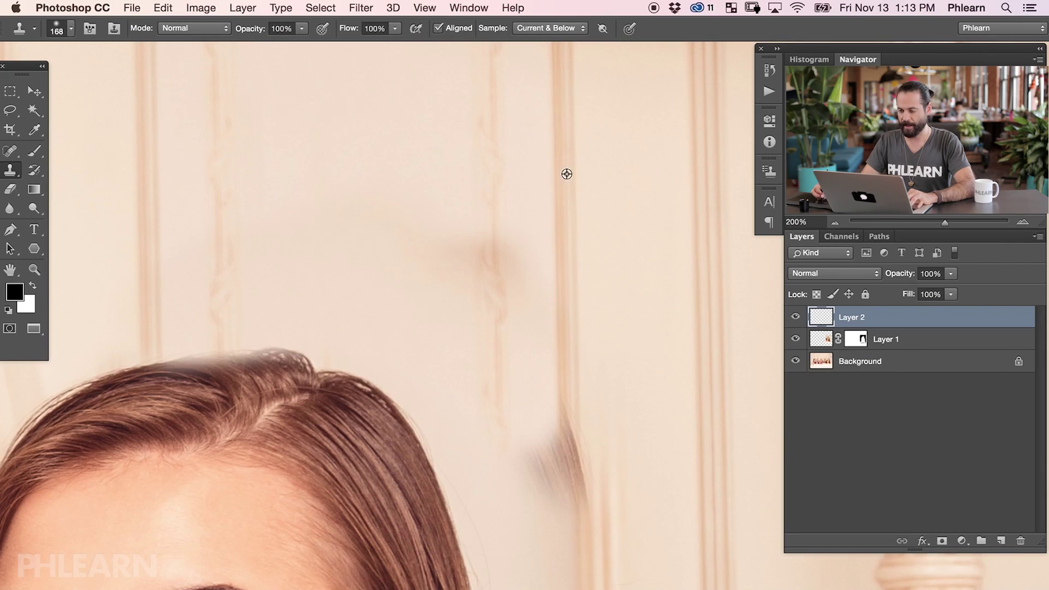
- Clone the vertical wall moulding over the leftover hair and column fragment beside the woman's head with a 168 px brush
{"action": "left_click", "coordinate": [566, 173], "text": "alt"}
{"action": "mouse_move", "coordinate": [573, 485]}
{"action": "left_mouse_down"}
{"action": "mouse_move", "coordinate": [570, 422]}
{"action": "mouse_move", "coordinate": [573, 507]}
{"action": "mouse_move", "coordinate": [537, 427]}
{"action": "mouse_move", "coordinate": [517, 475]}
{"action": "mouse_move", "coordinate": [496, 465]}
{"action": "left_mouse_up"}
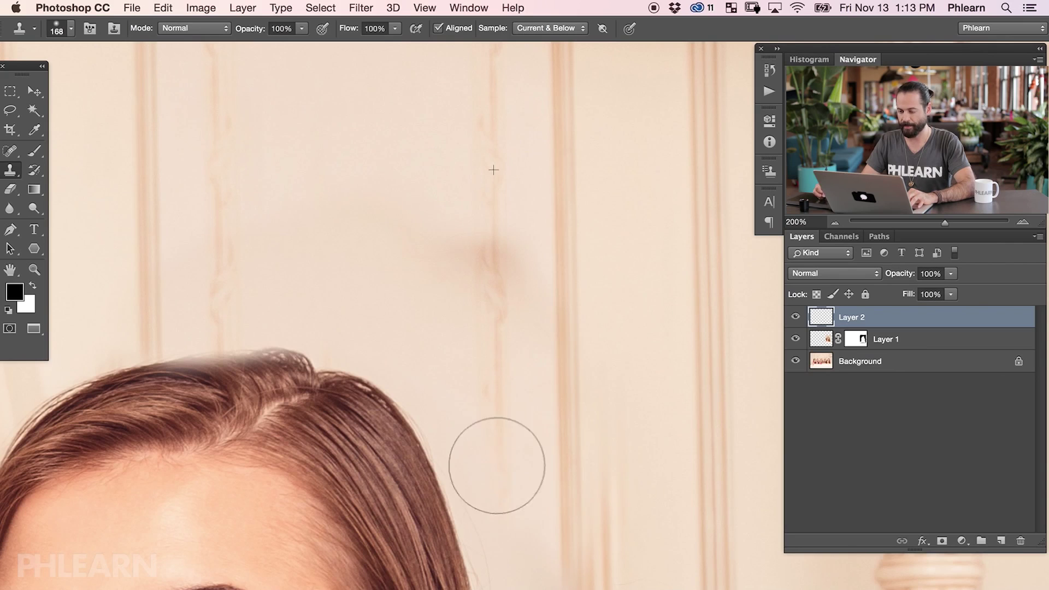
{"action": "left_click_drag", "start_coordinate": [567, 482], "coordinate": [530, 321]}
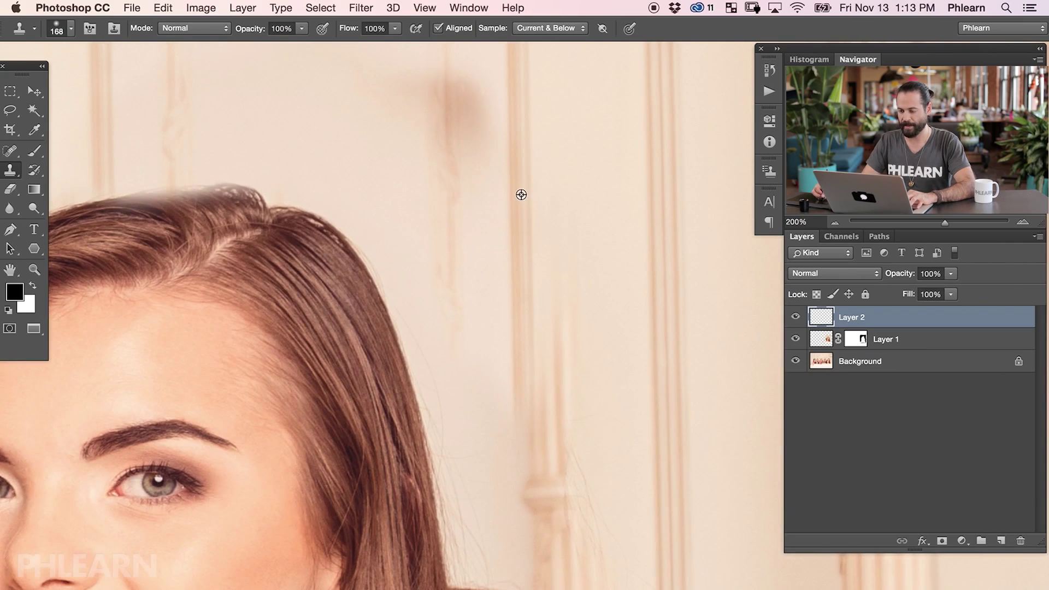
{"action": "mouse_move", "coordinate": [527, 461]}
{"action": "left_mouse_down"}
{"action": "mouse_move", "coordinate": [541, 506]}
{"action": "mouse_move", "coordinate": [555, 496]}
{"action": "mouse_move", "coordinate": [574, 311]}
{"action": "mouse_move", "coordinate": [589, 574]}
{"action": "left_mouse_up"}
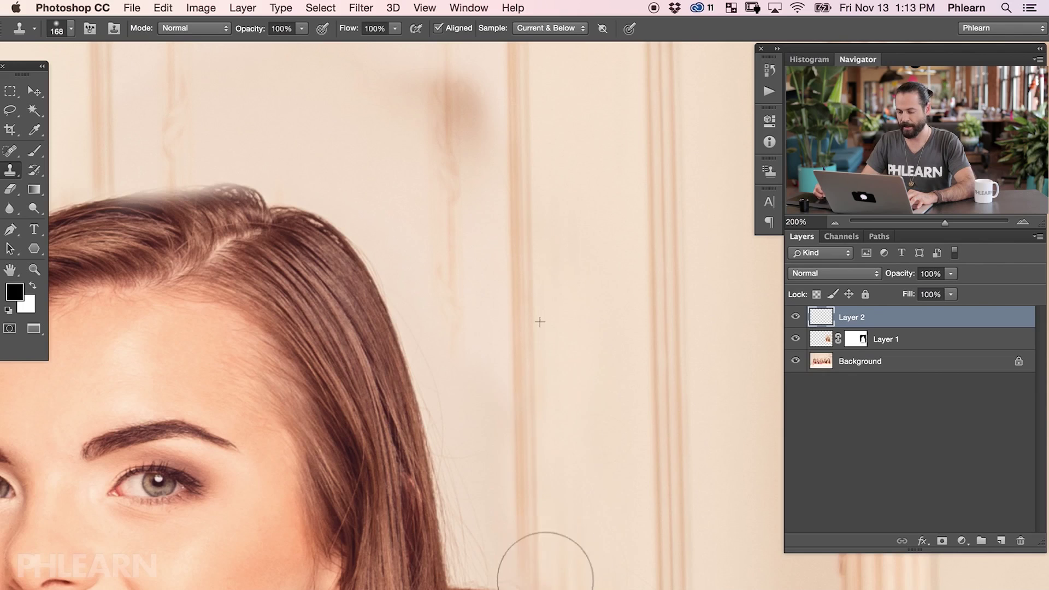
{"action": "left_click_drag", "start_coordinate": [522, 563], "coordinate": [530, 543]}
{"action": "key", "text": "super+minus"}
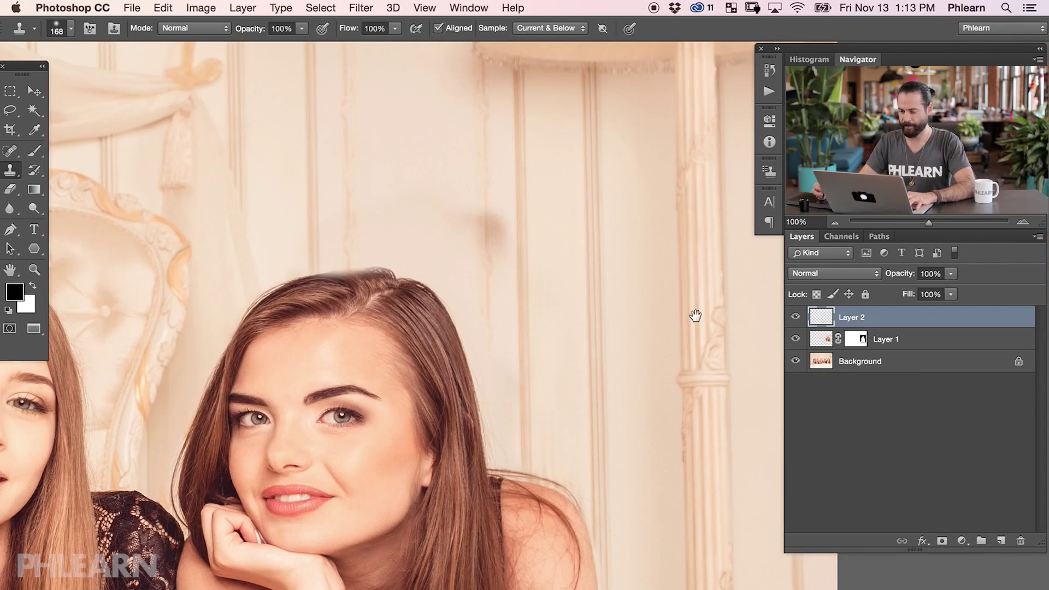
- Paint sampled wall colour over the dark smudge above the woman's head with a soft brush at 20% flow
{"action": "left_click_drag", "start_coordinate": [673, 301], "coordinate": [720, 399]}
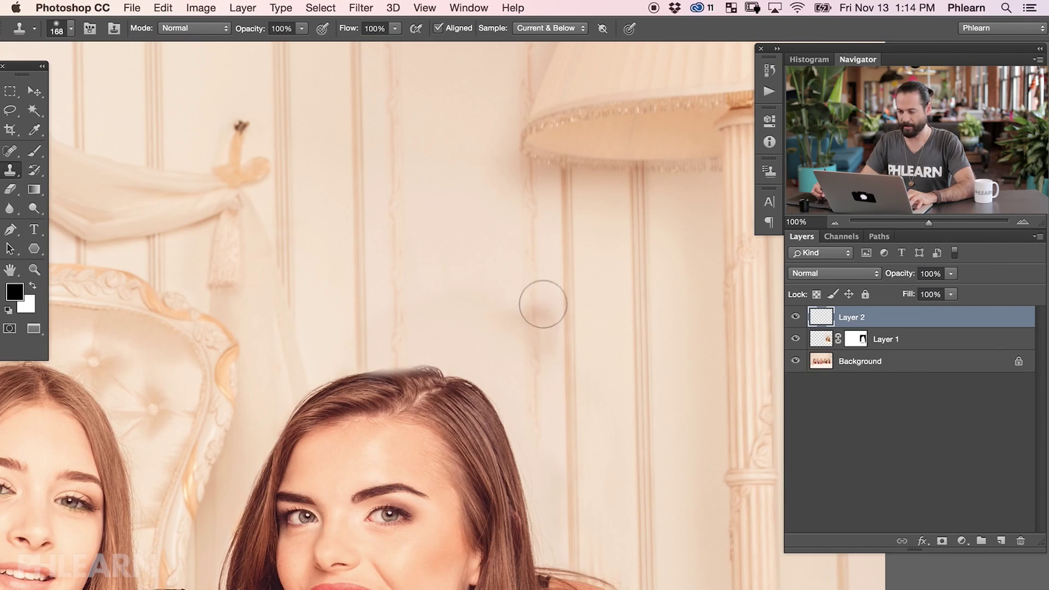
{"action": "key", "text": "b"}
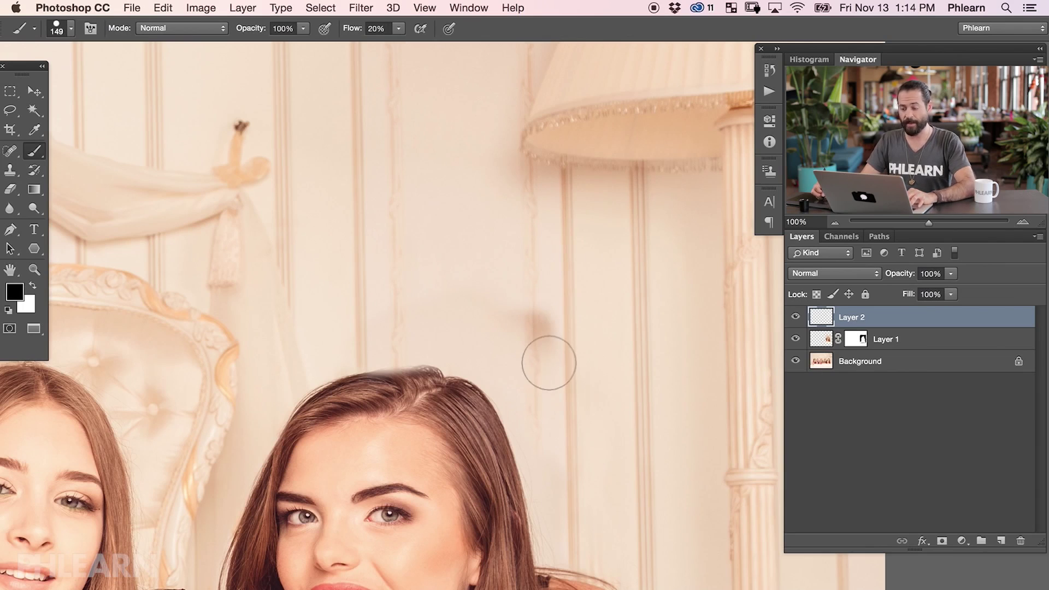
{"action": "mouse_move", "coordinate": [557, 369]}
{"action": "left_mouse_down"}
{"action": "mouse_move", "coordinate": [519, 352]}
{"action": "mouse_move", "coordinate": [569, 376]}
{"action": "left_mouse_up"}
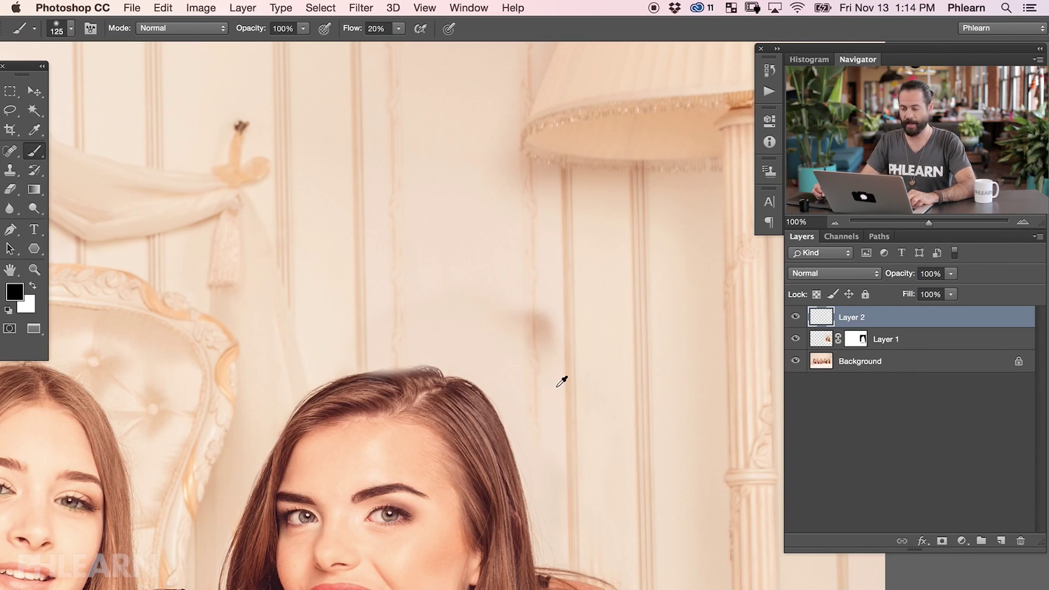
{"action": "left_click", "coordinate": [557, 384], "text": "alt"}
{"action": "left_click", "coordinate": [556, 385], "text": "alt"}
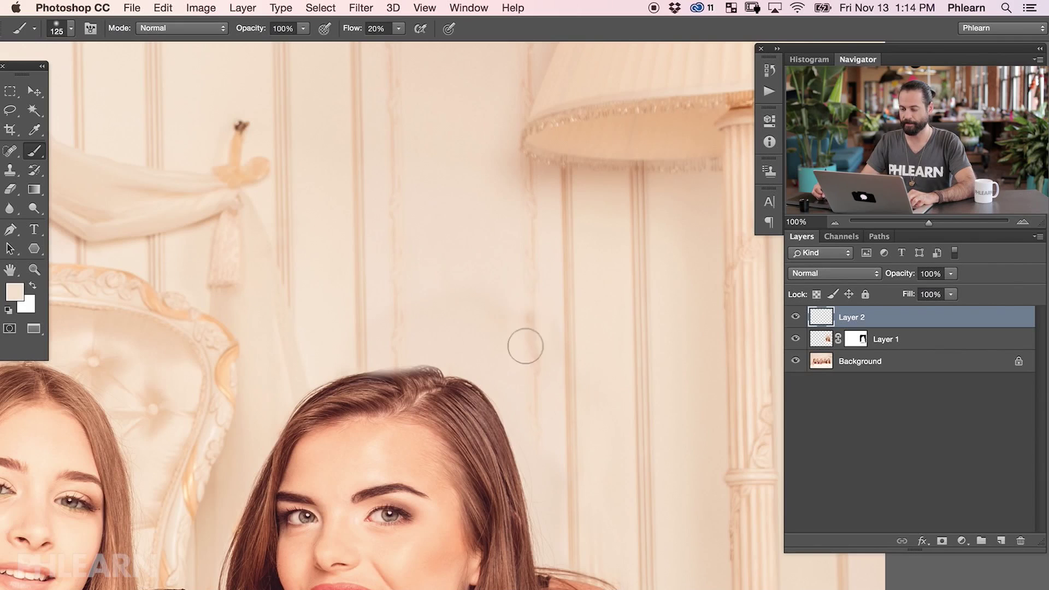
{"action": "mouse_move", "coordinate": [491, 312]}
{"action": "left_mouse_down"}
{"action": "mouse_move", "coordinate": [512, 313]}
{"action": "mouse_move", "coordinate": [508, 333]}
{"action": "mouse_move", "coordinate": [522, 332]}
{"action": "left_mouse_up"}
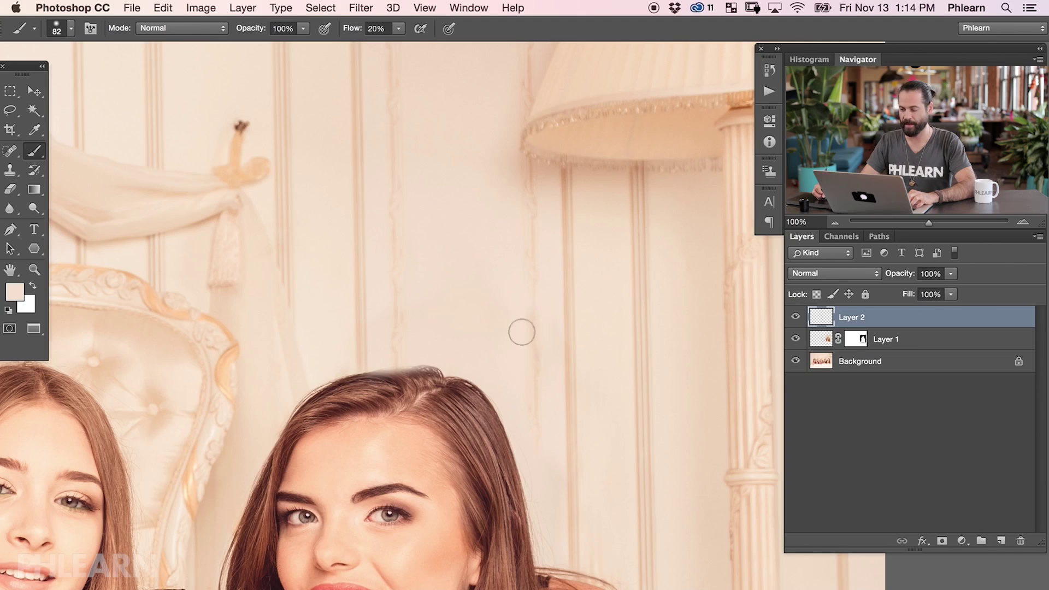
- Cover the leftover hair on the wall beside the woman's arm with sampled wall colour using an 82 px brush at 60% flow
{"action": "left_click_drag", "start_coordinate": [594, 462], "coordinate": [574, 362]}
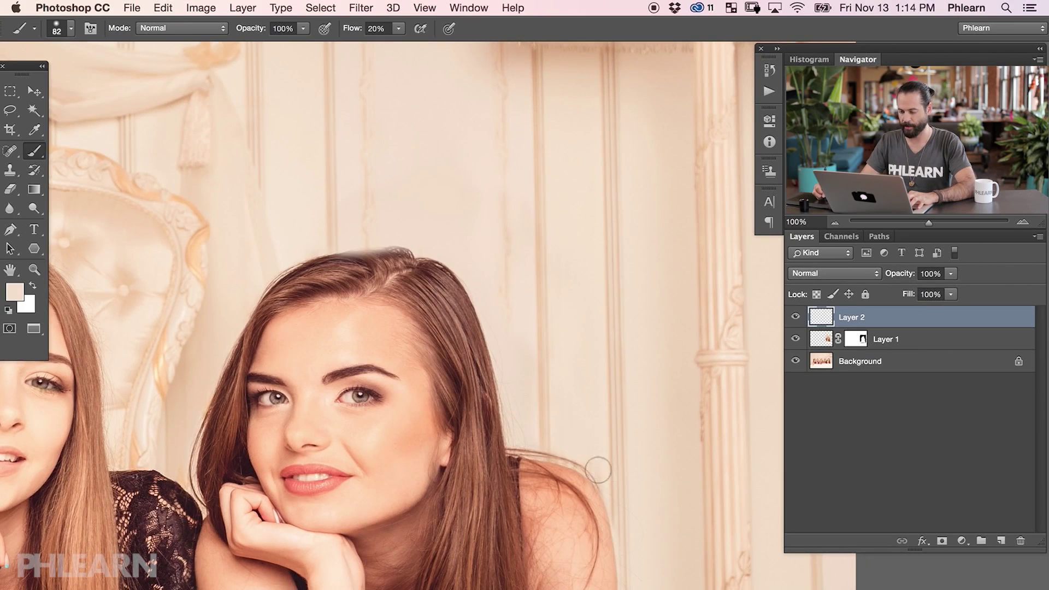
{"action": "left_click_drag", "start_coordinate": [600, 519], "coordinate": [596, 386]}
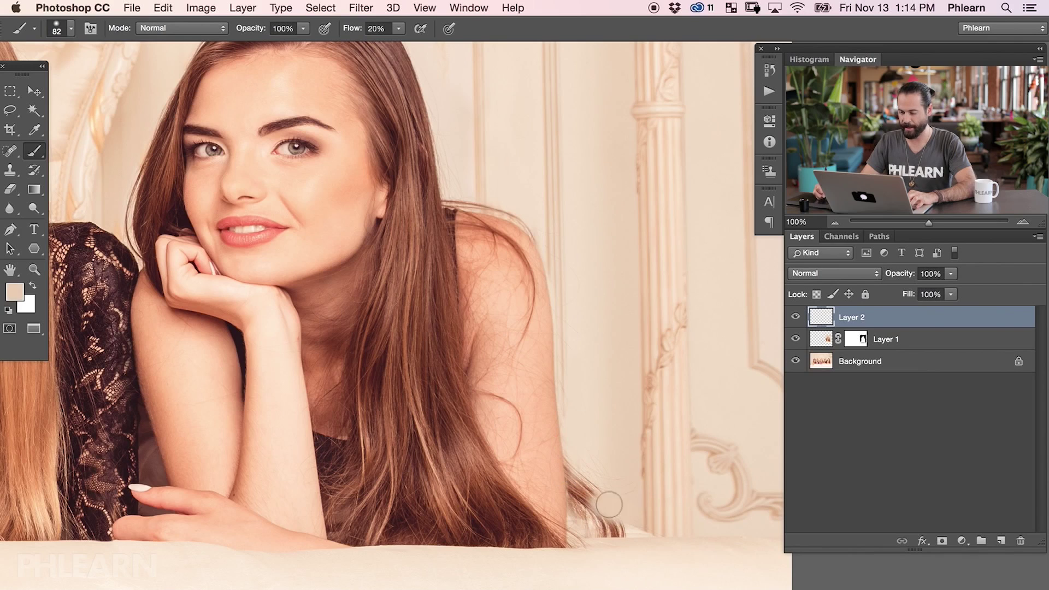
{"action": "key", "text": "shift+6"}
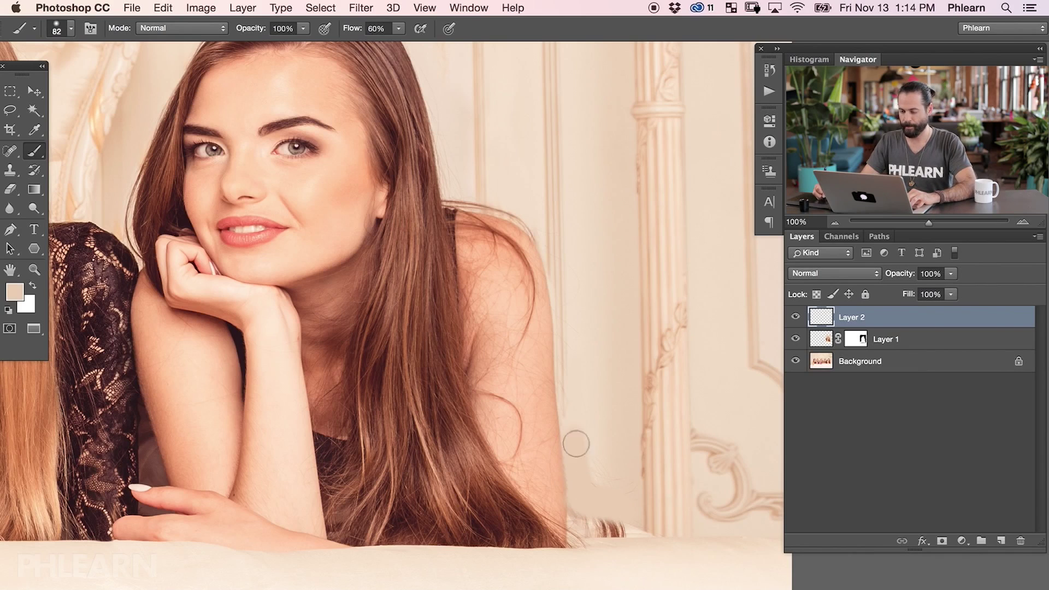
{"action": "left_click", "coordinate": [598, 436], "text": "alt"}
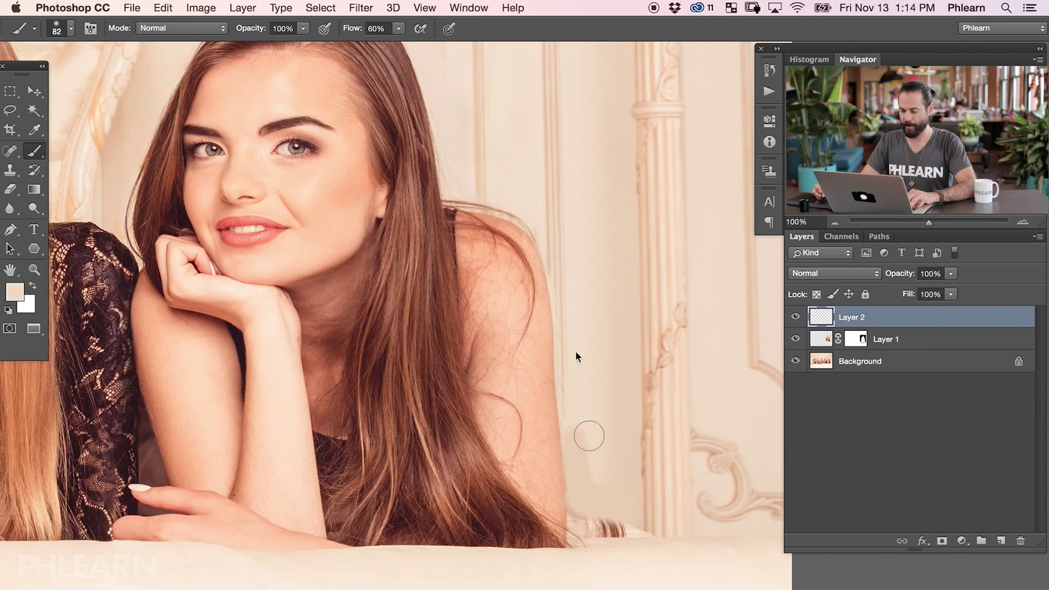
{"action": "mouse_move", "coordinate": [584, 447]}
{"action": "left_mouse_down"}
{"action": "mouse_move", "coordinate": [632, 444]}
{"action": "mouse_move", "coordinate": [614, 445]}
{"action": "left_mouse_up"}
- Smooth the painted wall patch between the arm and the column with sampled wall colour and a soft 300 px brush
{"action": "right_click", "coordinate": [486, 328]}
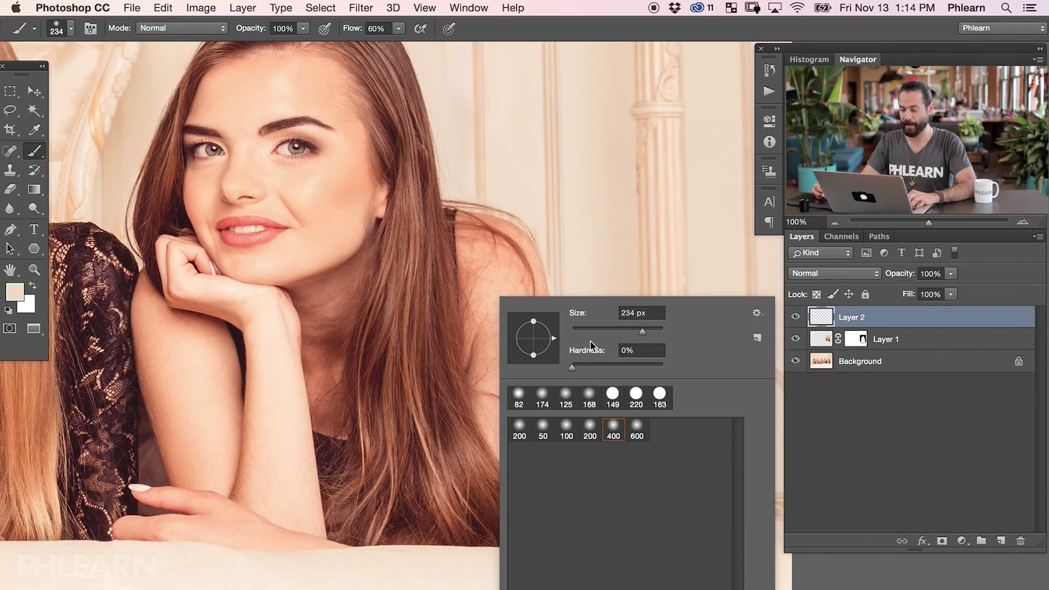
{"action": "left_click_drag", "start_coordinate": [644, 336], "coordinate": [647, 336]}
{"action": "left_click", "coordinate": [629, 240]}
{"action": "key", "text": "Return"}
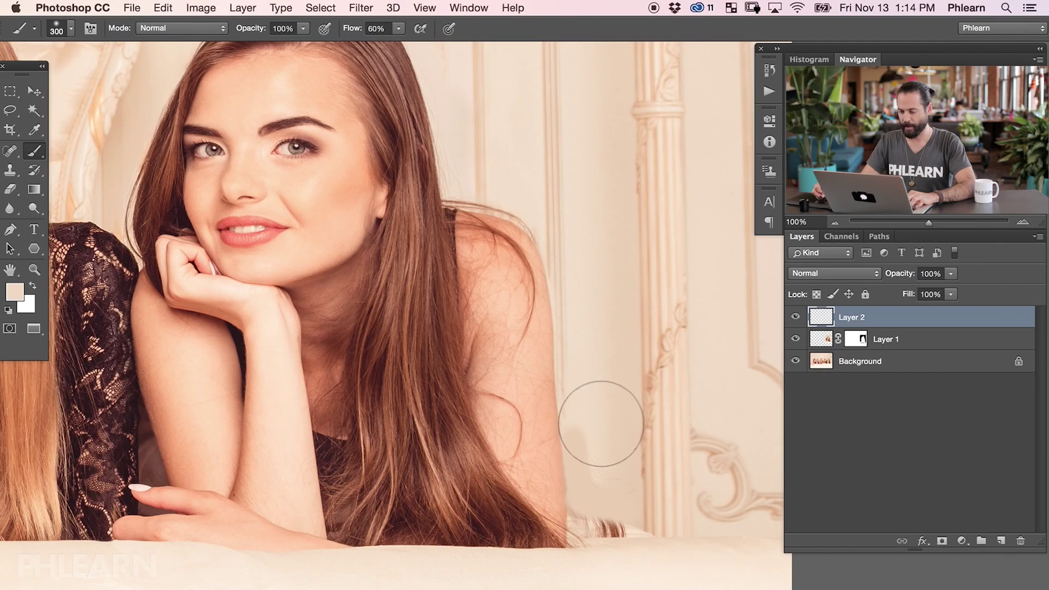
{"action": "left_click", "coordinate": [597, 417], "text": "alt"}
{"action": "mouse_move", "coordinate": [597, 417]}
{"action": "left_mouse_down"}
{"action": "mouse_move", "coordinate": [598, 464]}
{"action": "mouse_move", "coordinate": [589, 425]}
{"action": "left_mouse_up"}
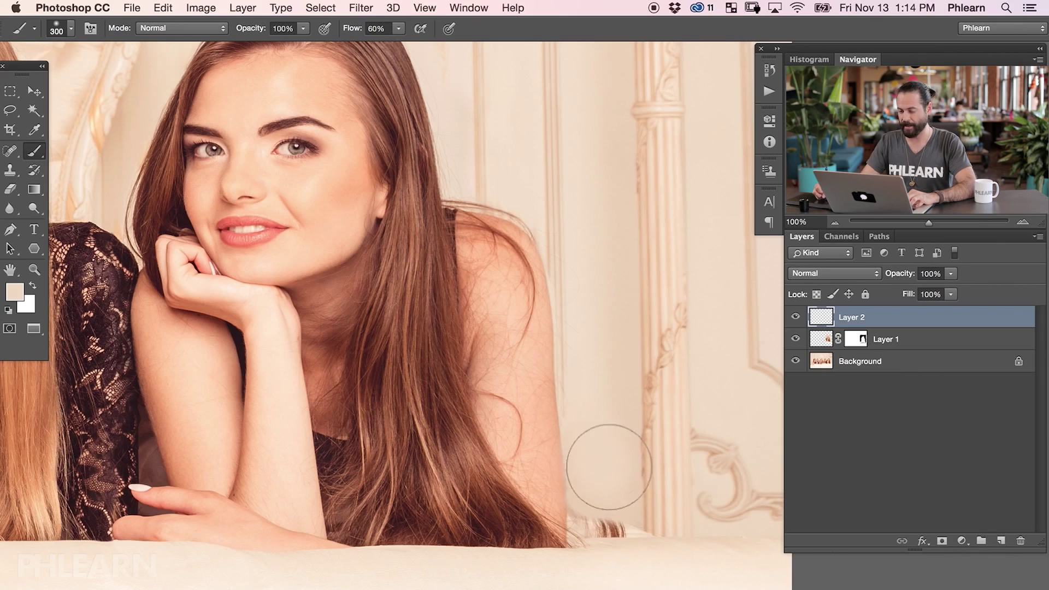
{"action": "left_click_drag", "start_coordinate": [662, 455], "coordinate": [611, 394]}
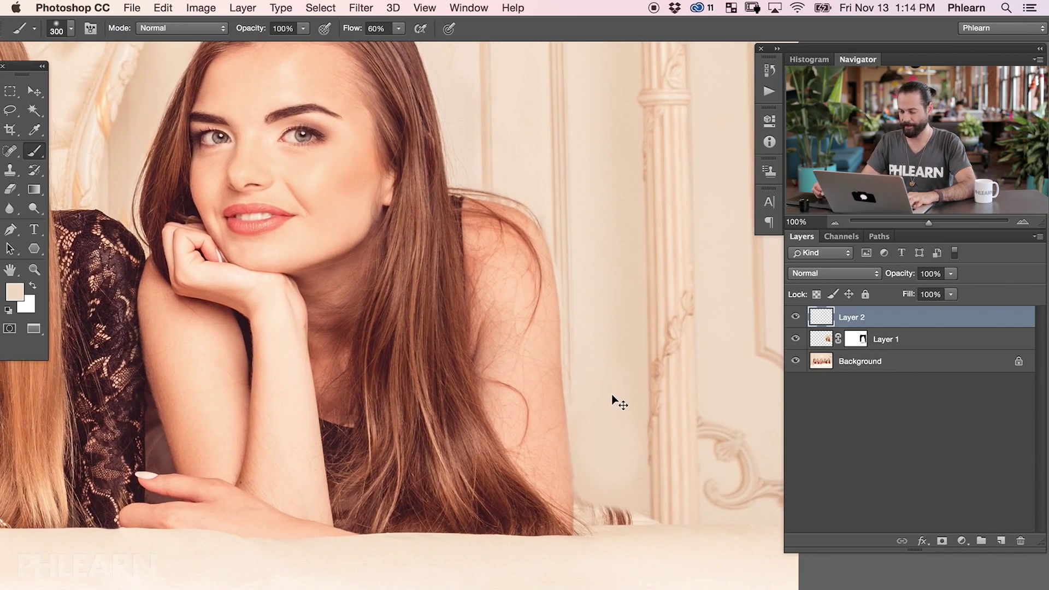
- Clone the bed's edge over the leftover hair ends beside the woman's arm with the Clone Stamp
{"action": "scroll", "coordinate": [611, 395], "scroll_direction": "up", "scroll_amount": 2}
{"action": "mouse_move", "coordinate": [431, 506]}
{"action": "left_mouse_down"}
{"action": "mouse_move", "coordinate": [466, 415]}
{"action": "mouse_move", "coordinate": [309, 328]}
{"action": "mouse_move", "coordinate": [311, 367]}
{"action": "mouse_move", "coordinate": [355, 381]}
{"action": "mouse_move", "coordinate": [283, 412]}
{"action": "left_mouse_up"}
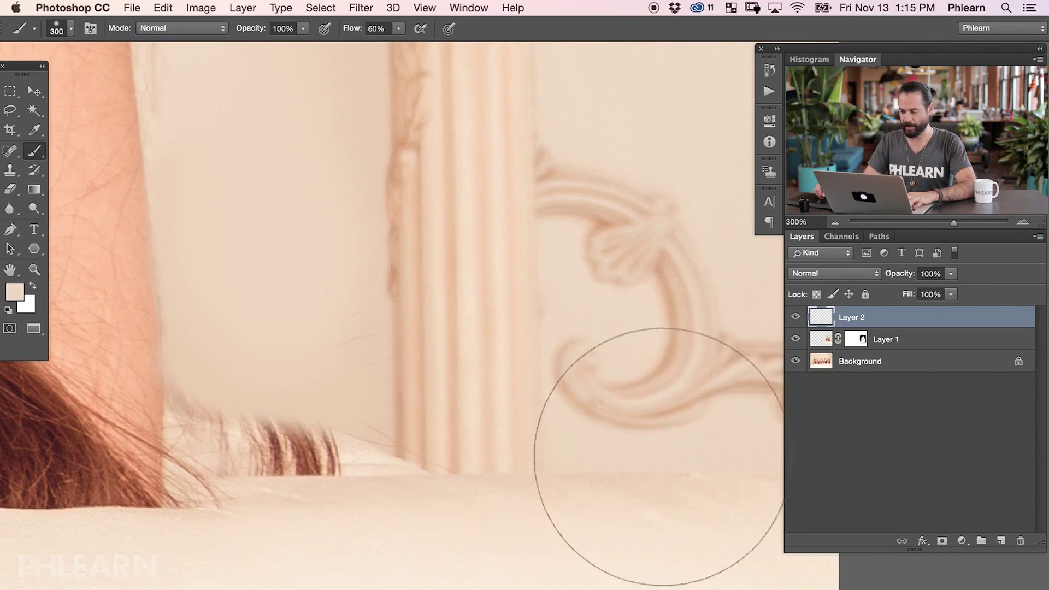
{"action": "key", "text": "s"}
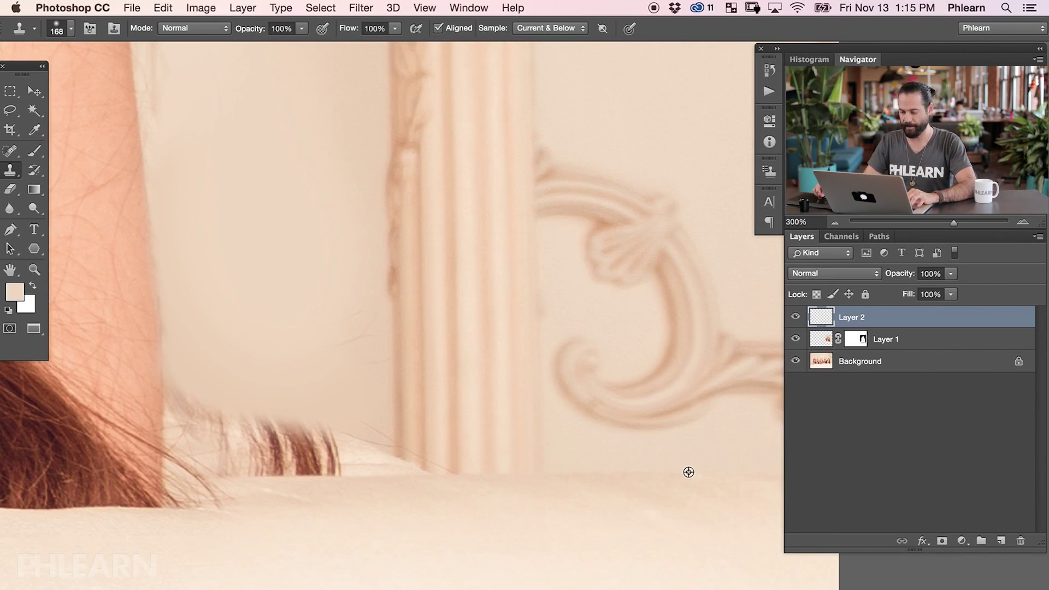
{"action": "mouse_move", "coordinate": [241, 461]}
{"action": "left_mouse_down"}
{"action": "mouse_move", "coordinate": [303, 472]}
{"action": "mouse_move", "coordinate": [225, 471]}
{"action": "mouse_move", "coordinate": [364, 463]}
{"action": "mouse_move", "coordinate": [344, 442]}
{"action": "mouse_move", "coordinate": [266, 442]}
{"action": "mouse_move", "coordinate": [219, 460]}
{"action": "mouse_move", "coordinate": [191, 421]}
{"action": "left_mouse_up"}
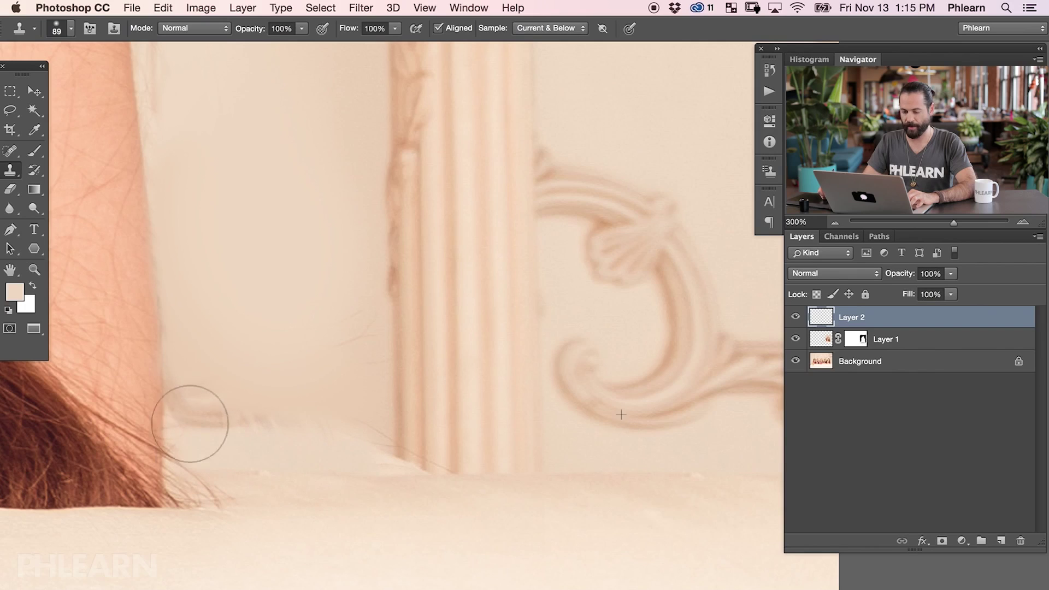
- Clone clean wall over the remaining smudges and stray hairs between the woman's arm and the column with an 89 px brush
{"action": "mouse_move", "coordinate": [243, 418]}
{"action": "left_mouse_down"}
{"action": "mouse_move", "coordinate": [268, 419]}
{"action": "mouse_move", "coordinate": [242, 366]}
{"action": "mouse_move", "coordinate": [217, 378]}
{"action": "mouse_move", "coordinate": [186, 432]}
{"action": "mouse_move", "coordinate": [185, 405]}
{"action": "mouse_move", "coordinate": [267, 404]}
{"action": "left_mouse_up"}
{"action": "mouse_move", "coordinate": [343, 306]}
{"action": "left_mouse_down"}
{"action": "mouse_move", "coordinate": [374, 453]}
{"action": "mouse_move", "coordinate": [379, 436]}
{"action": "mouse_move", "coordinate": [335, 418]}
{"action": "mouse_move", "coordinate": [356, 436]}
{"action": "left_mouse_up"}
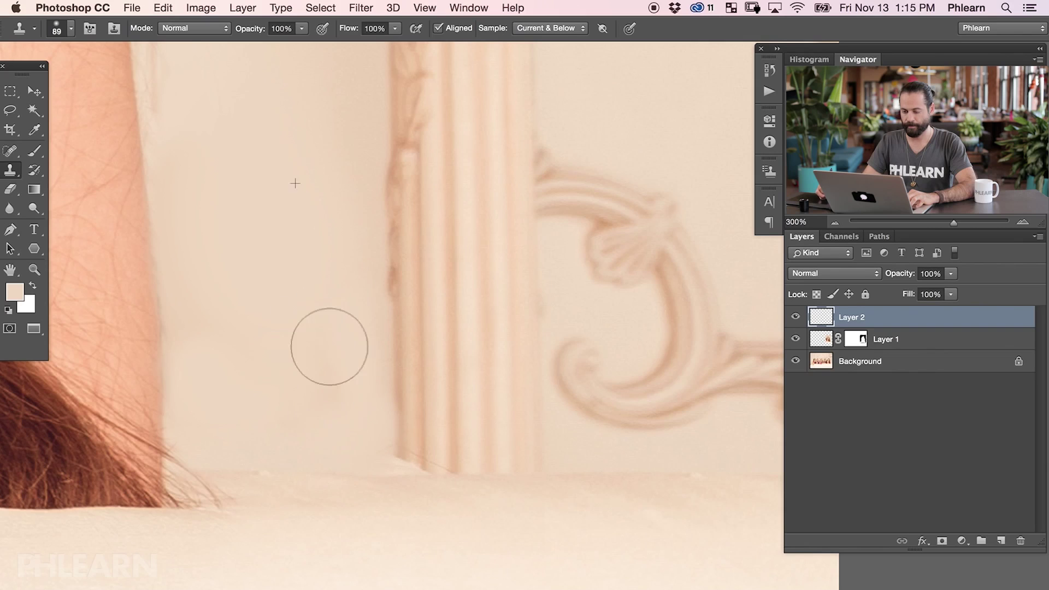
{"action": "left_click_drag", "start_coordinate": [289, 298], "coordinate": [211, 311]}
{"action": "left_click_drag", "start_coordinate": [208, 227], "coordinate": [382, 335]}
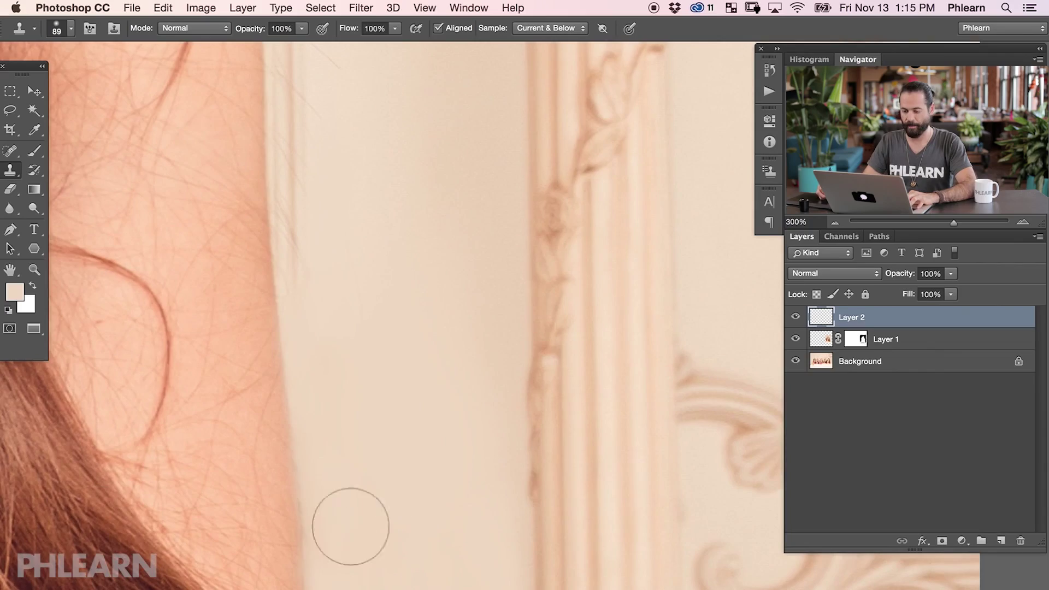
{"action": "key", "text": "super+0"}
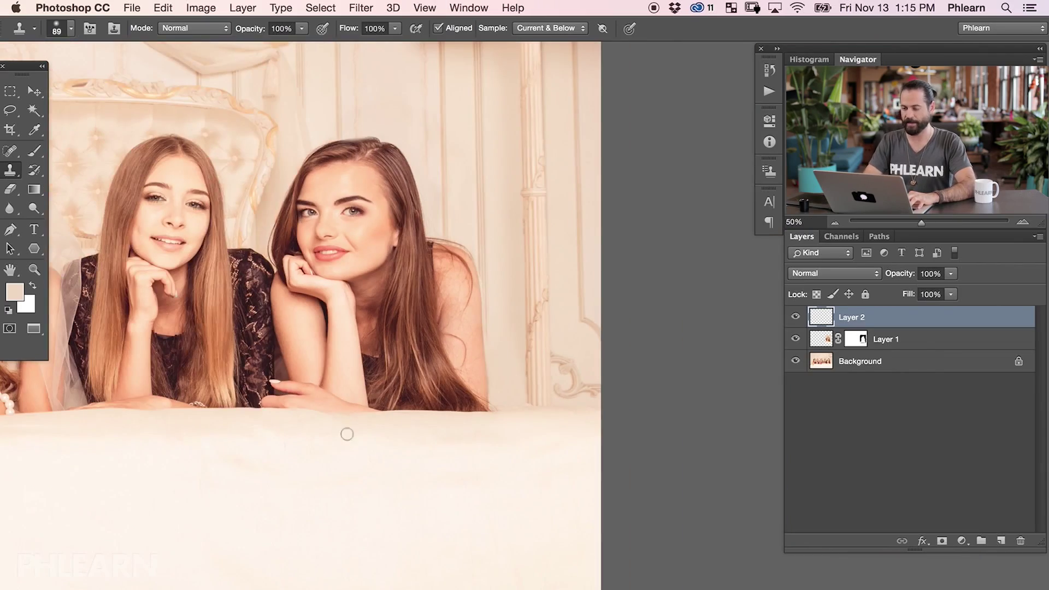